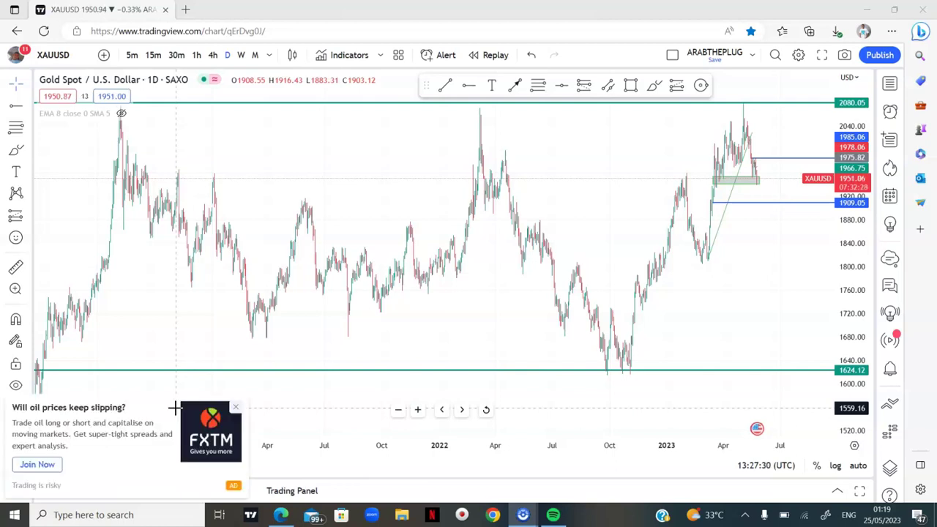
Close the FXTM ad banner and the 'Go ad-free' upgrade dialog.
{"action": "left_click", "coordinate": [235, 407]}
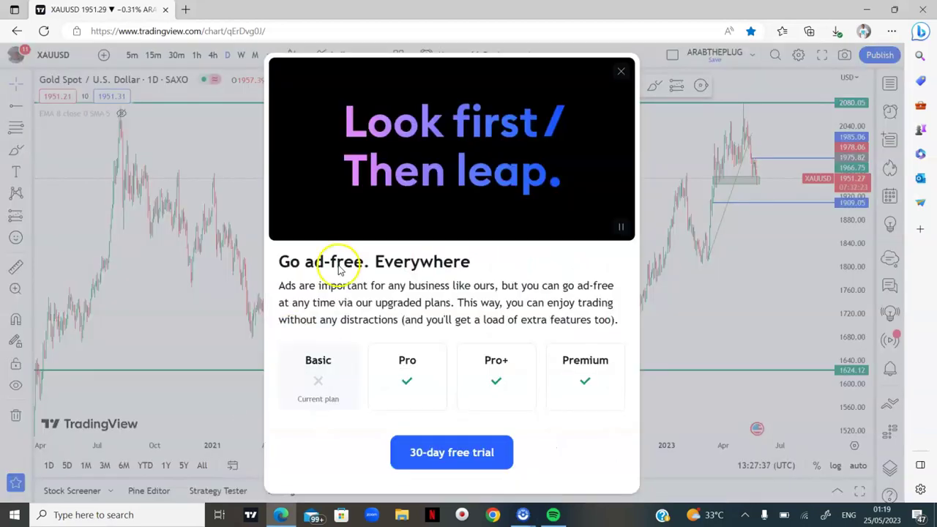
{"action": "left_click", "coordinate": [620, 71]}
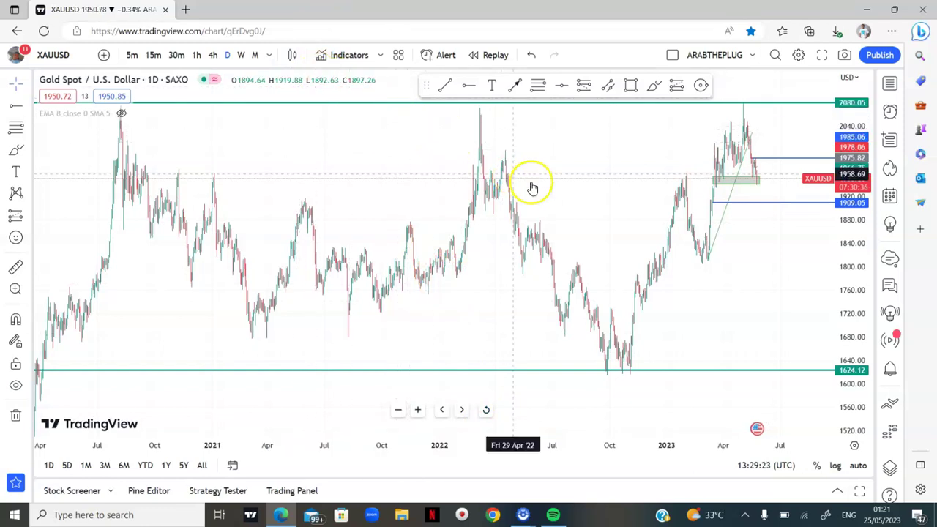
Zoom out and compress the price scale to review gold's history back to 2016.
{"action": "left_click", "coordinate": [398, 412]}
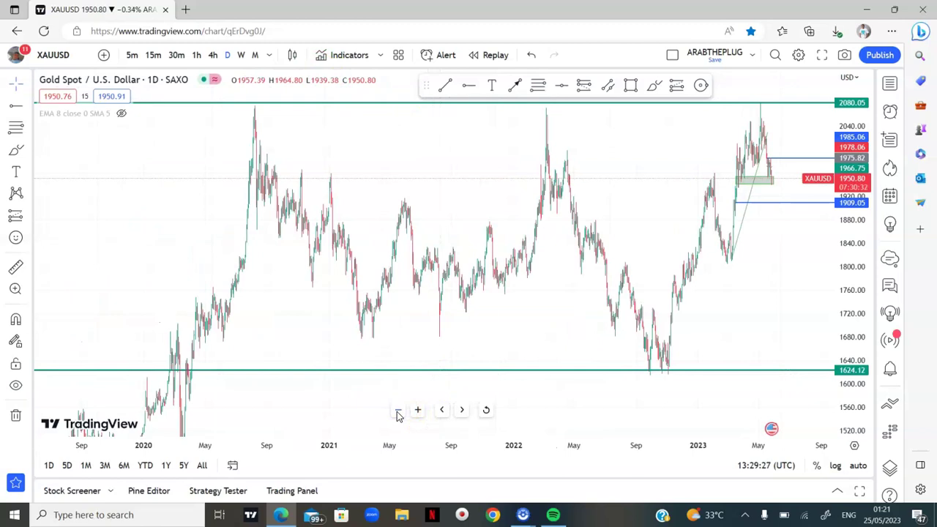
{"action": "left_click_drag", "start_coordinate": [842, 125], "coordinate": [870, 250]}
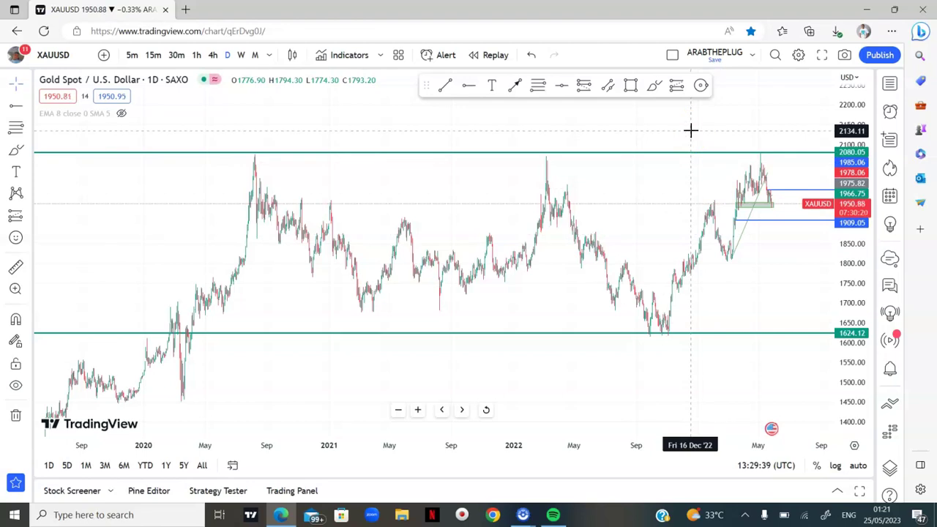
{"action": "left_click", "coordinate": [399, 410]}
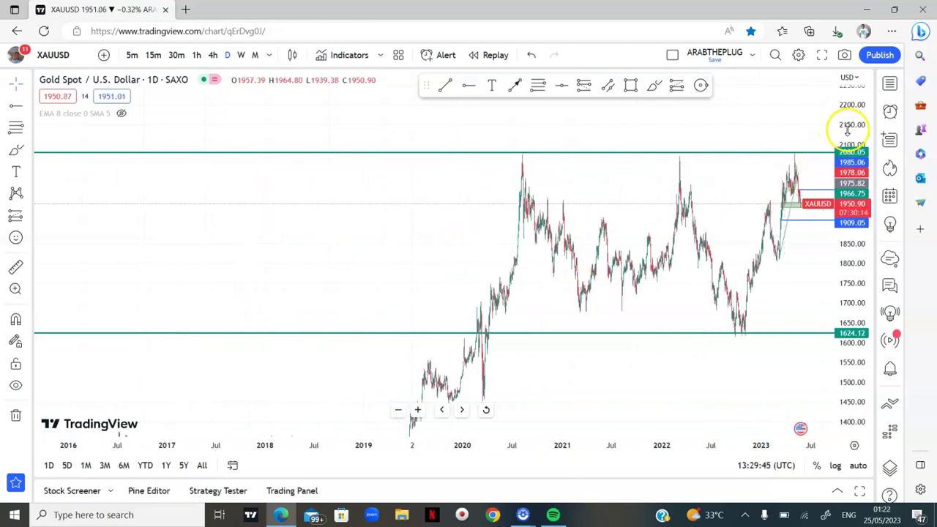
{"action": "left_click_drag", "start_coordinate": [851, 128], "coordinate": [853, 234]}
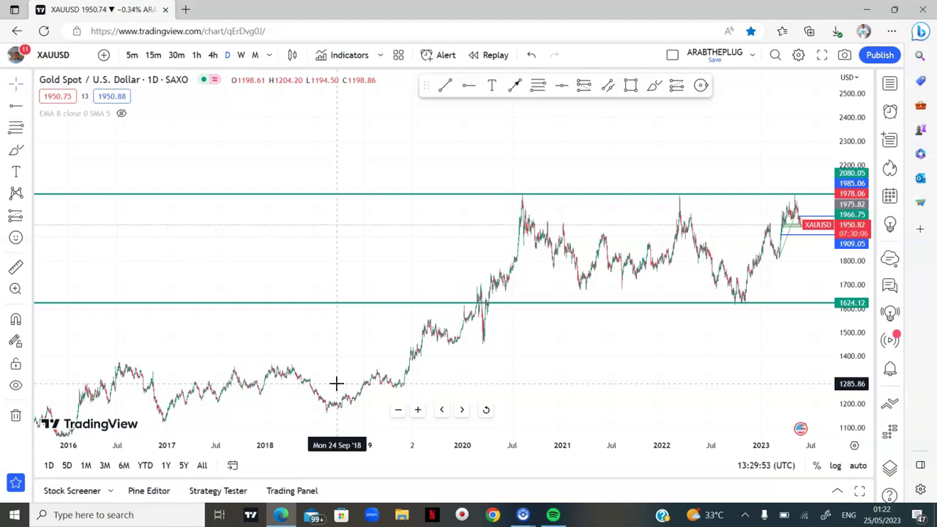
{"action": "left_click", "coordinate": [148, 393]}
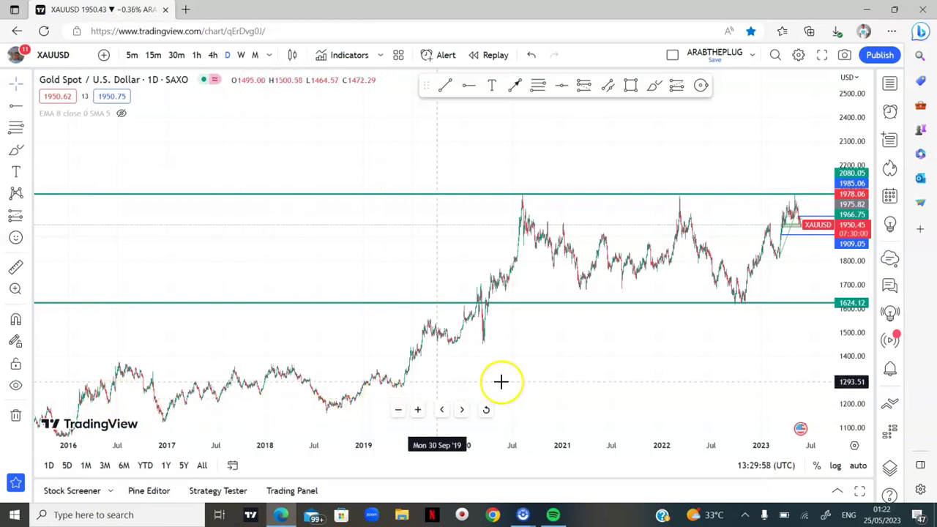
{"action": "left_click", "coordinate": [417, 413]}
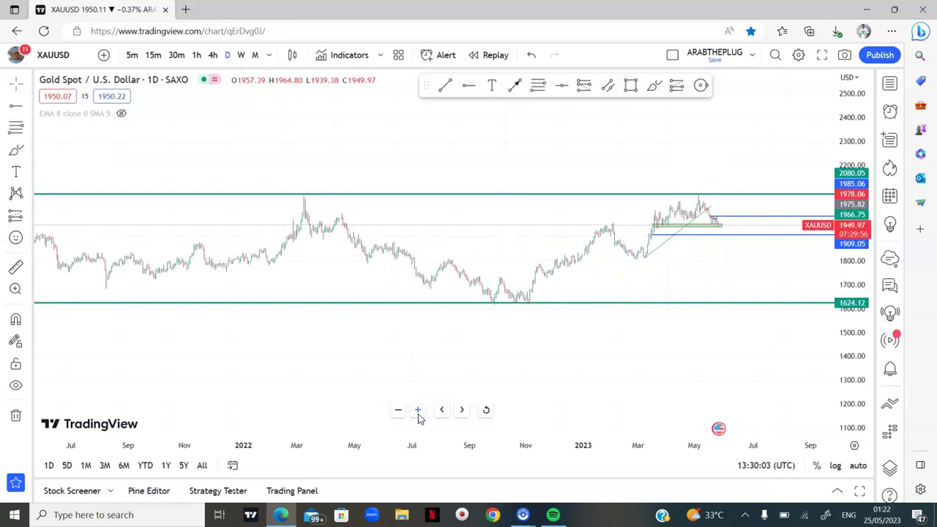
{"action": "left_click", "coordinate": [399, 414]}
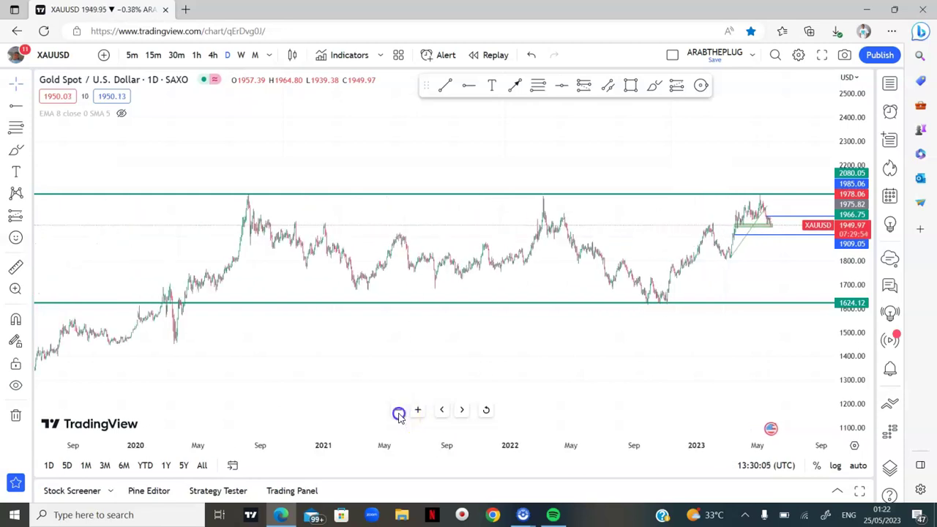
Pan the chart, stretch the price scale to 1480–2160 and zoom in on September 2020 onward.
{"action": "left_click_drag", "start_coordinate": [530, 351], "coordinate": [415, 357]}
{"action": "left_click_drag", "start_coordinate": [858, 145], "coordinate": [855, 80]}
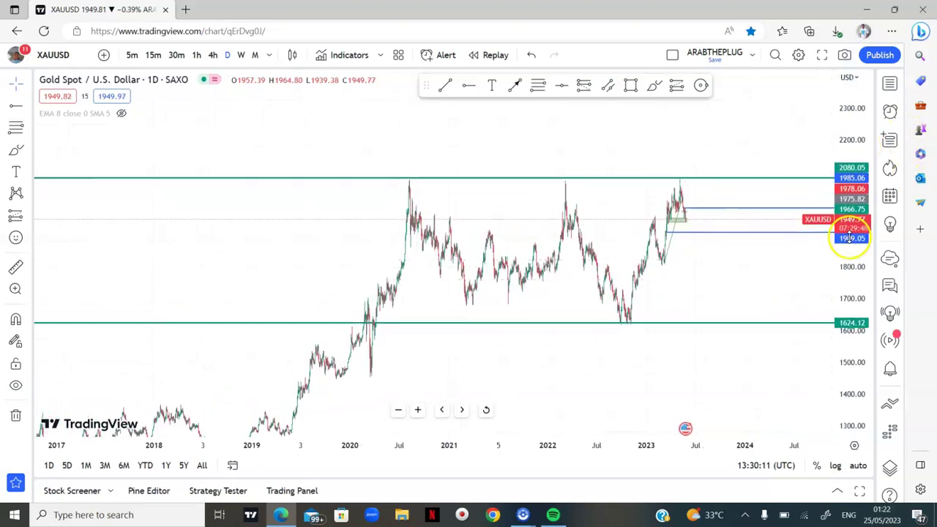
{"action": "left_click_drag", "start_coordinate": [855, 260], "coordinate": [855, 318]}
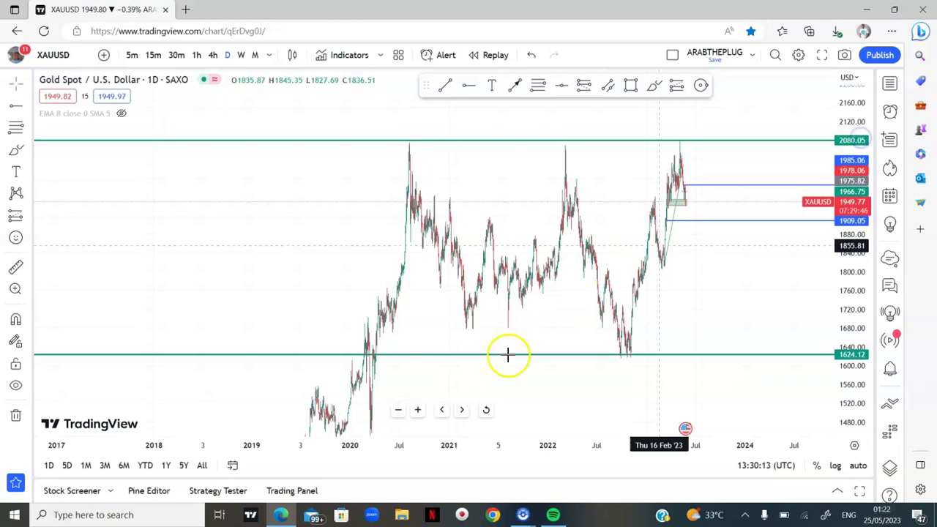
{"action": "left_click", "coordinate": [442, 410]}
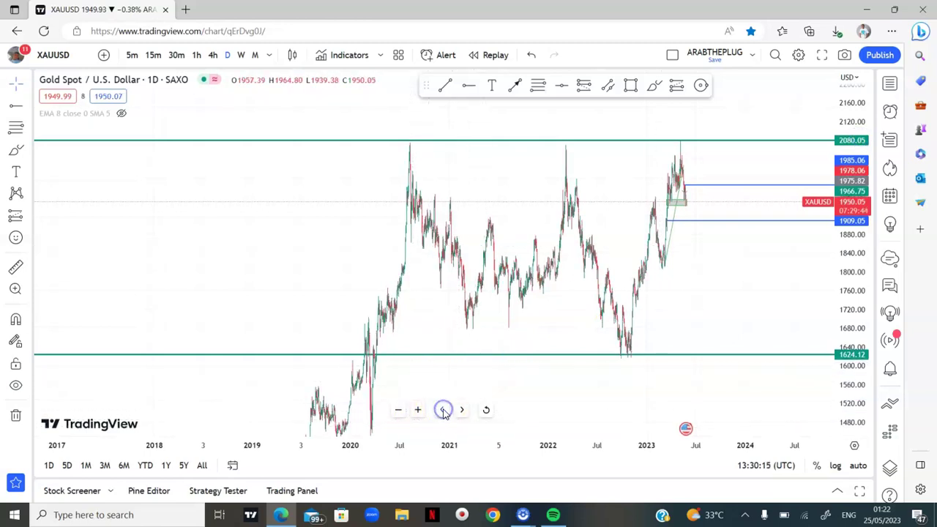
{"action": "left_click", "coordinate": [397, 410]}
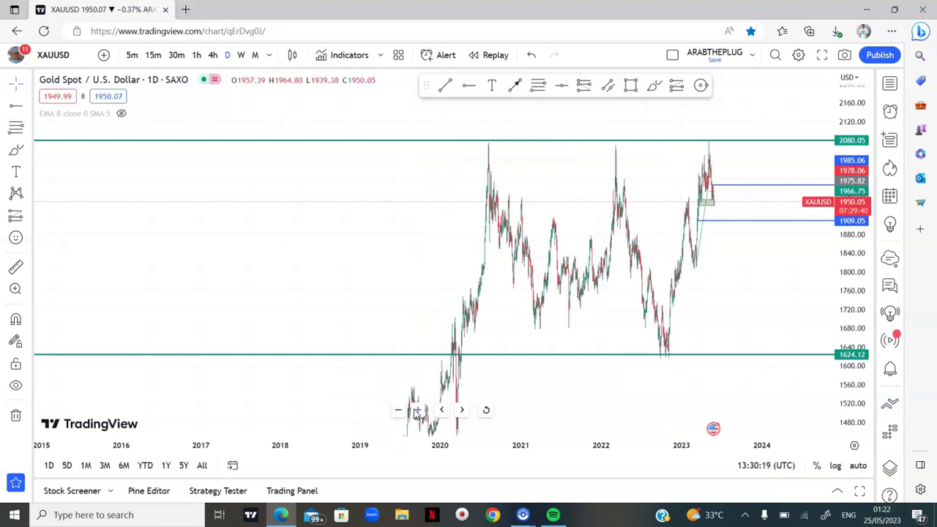
{"action": "left_click", "coordinate": [416, 409]}
{"action": "left_click", "coordinate": [416, 410]}
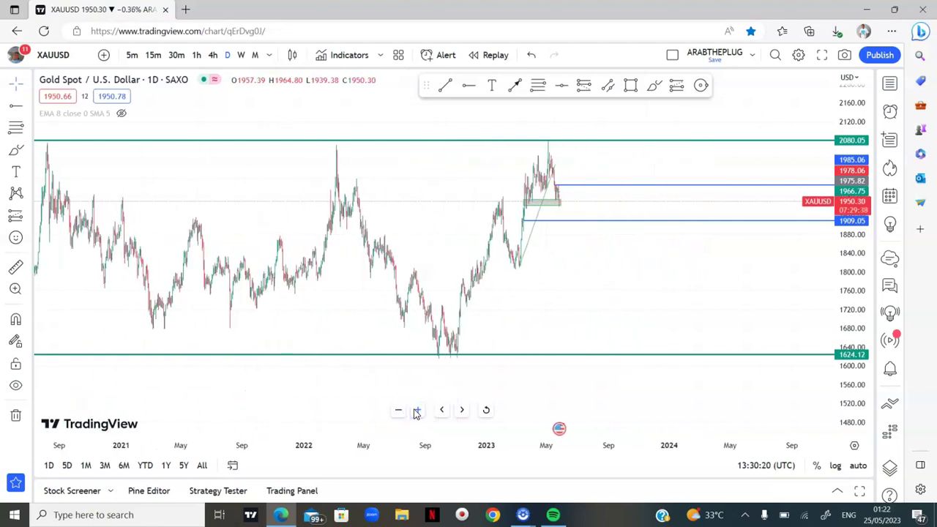
{"action": "left_click_drag", "start_coordinate": [373, 378], "coordinate": [489, 377]}
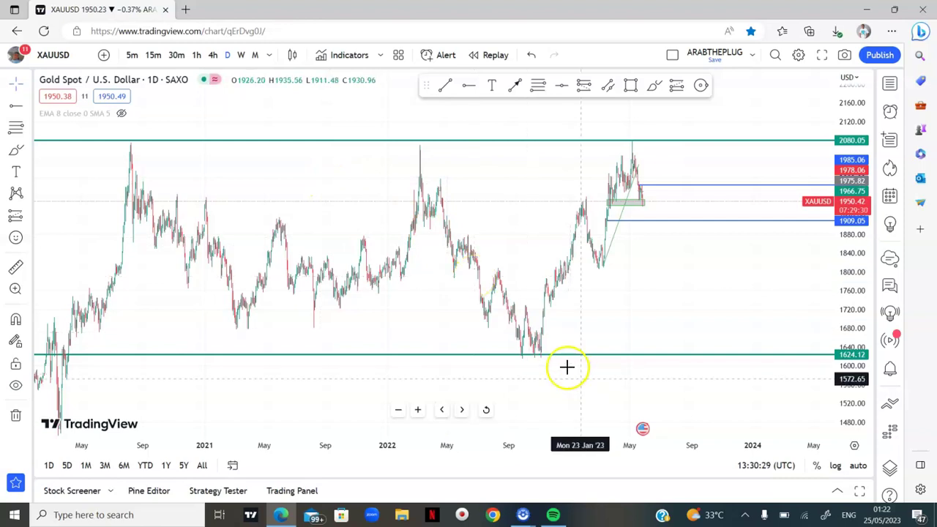
Check the 1624.12 support line, then reset and frame July 2022 to April 2023.
{"action": "left_click", "coordinate": [542, 356]}
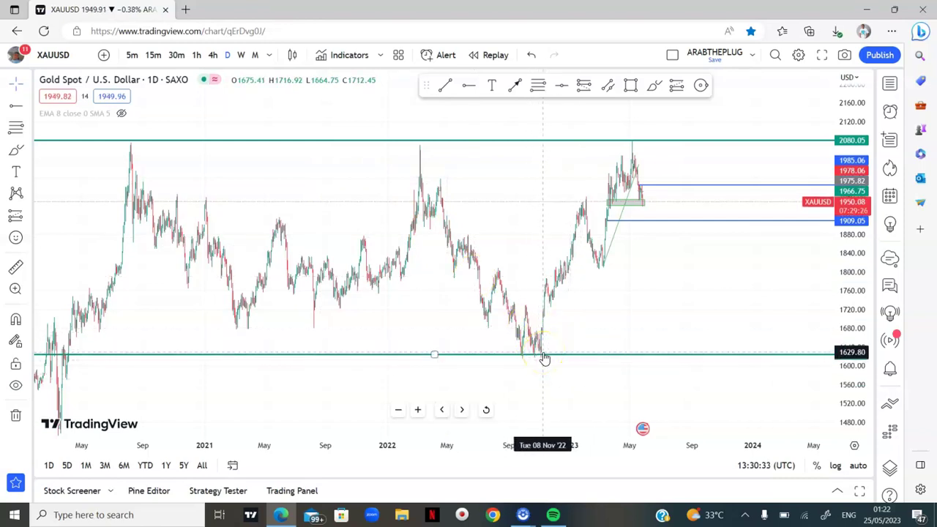
{"action": "left_click", "coordinate": [542, 325]}
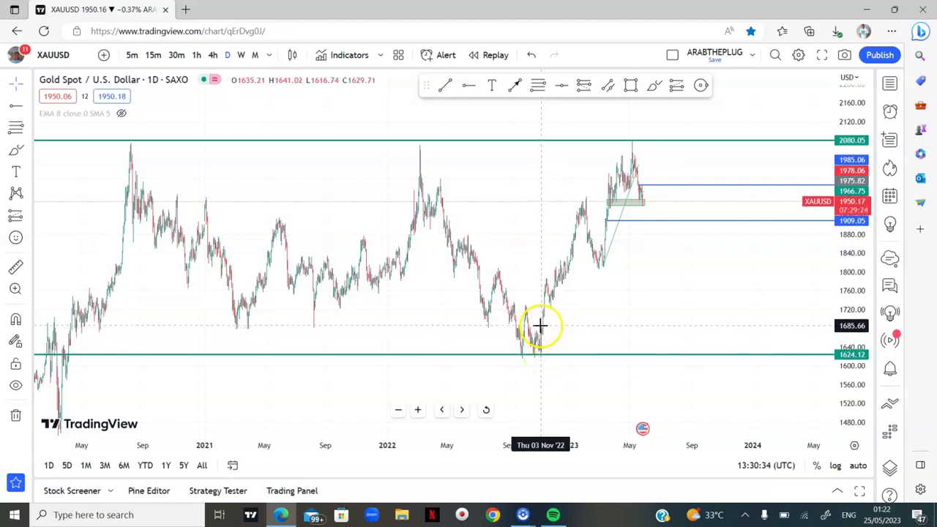
{"action": "left_click", "coordinate": [628, 210]}
{"action": "left_click", "coordinate": [534, 405]}
{"action": "left_click", "coordinate": [543, 341]}
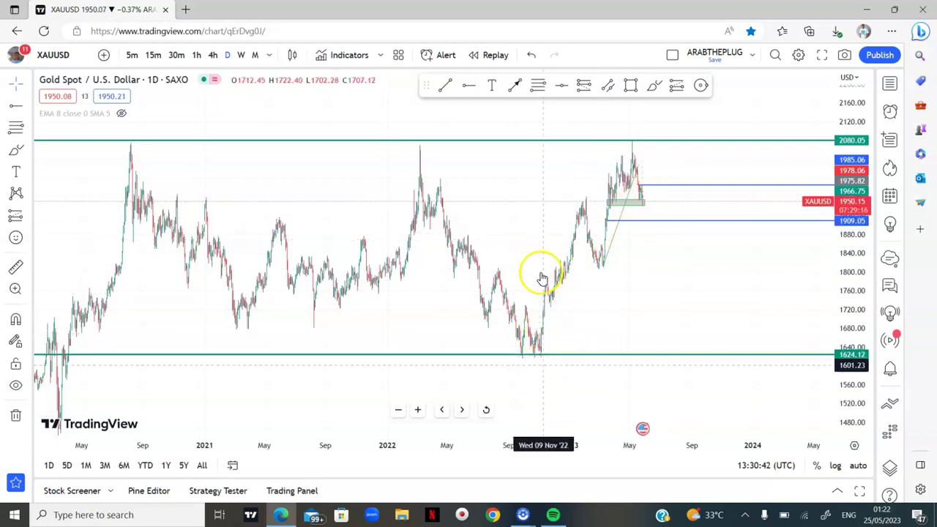
{"action": "left_click", "coordinate": [486, 409]}
{"action": "left_click_drag", "start_coordinate": [472, 366], "coordinate": [638, 368]}
{"action": "left_click", "coordinate": [344, 408]}
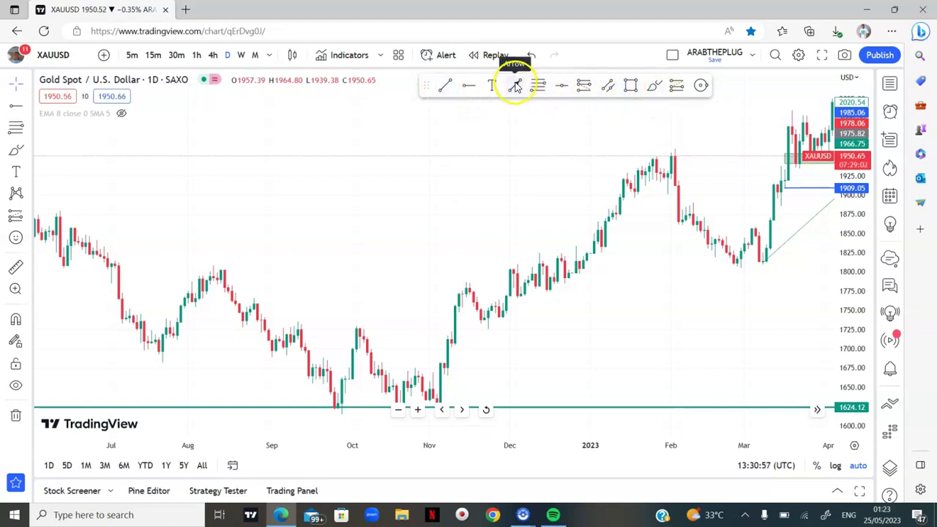
{"action": "left_click", "coordinate": [224, 273]}
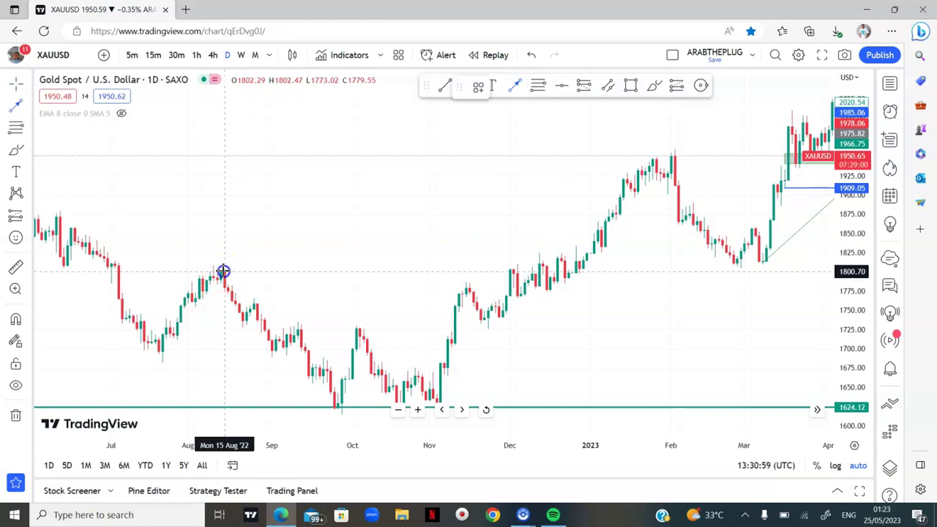
{"action": "left_click", "coordinate": [339, 413]}
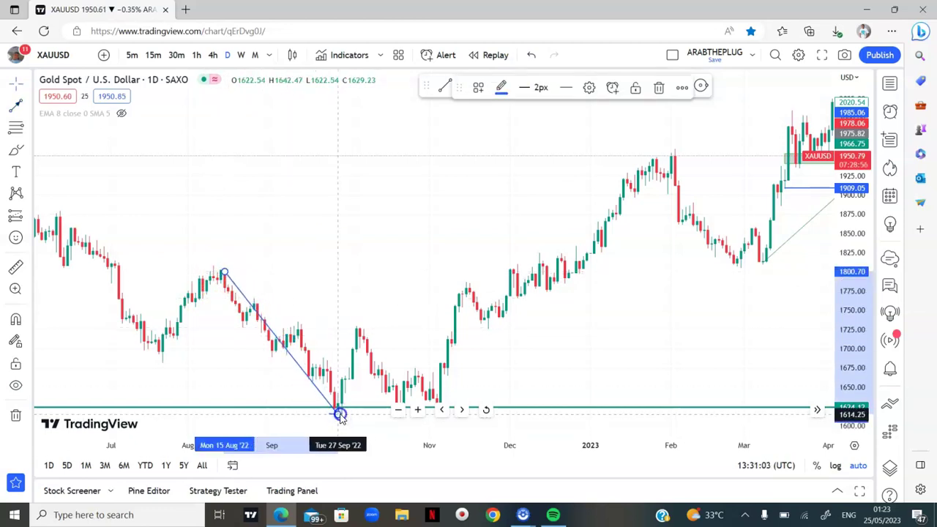
{"action": "left_click", "coordinate": [355, 370]}
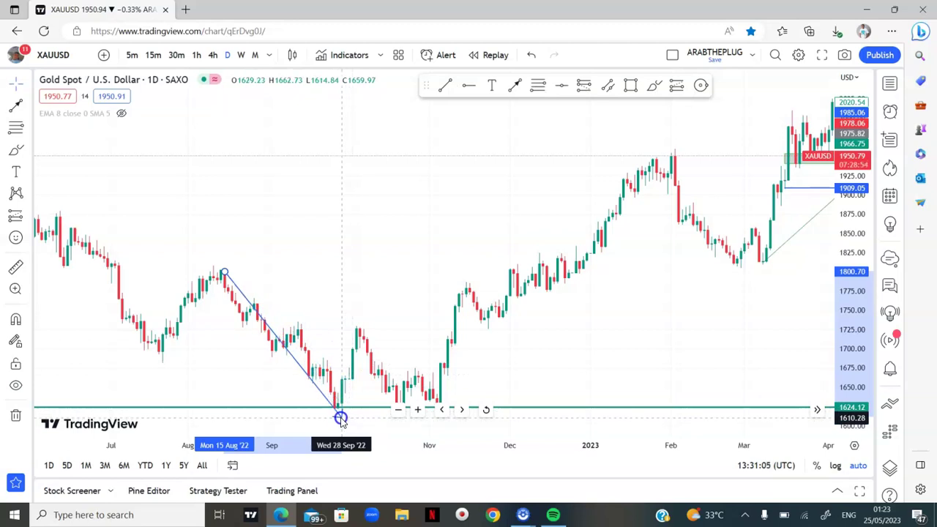
{"action": "left_click", "coordinate": [340, 418]}
{"action": "left_click", "coordinate": [547, 144]}
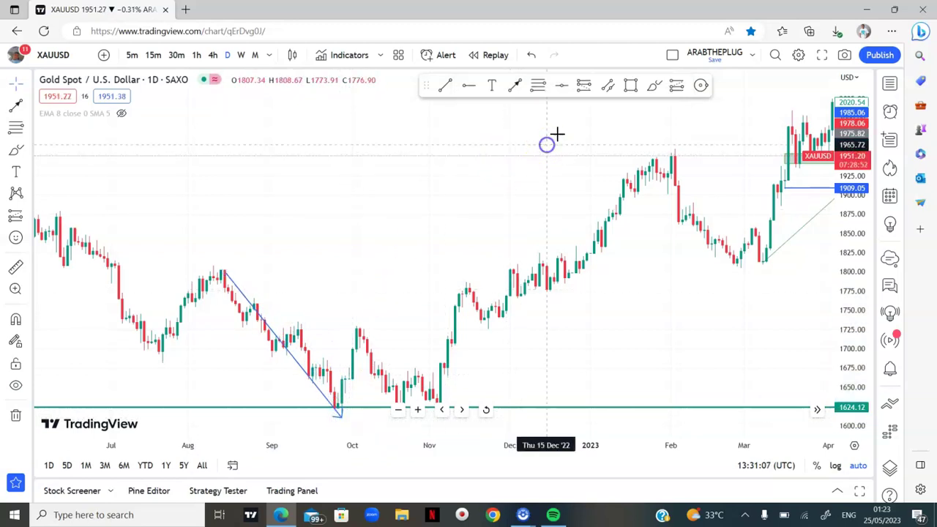
{"action": "left_click", "coordinate": [517, 84]}
{"action": "left_click", "coordinate": [341, 393]}
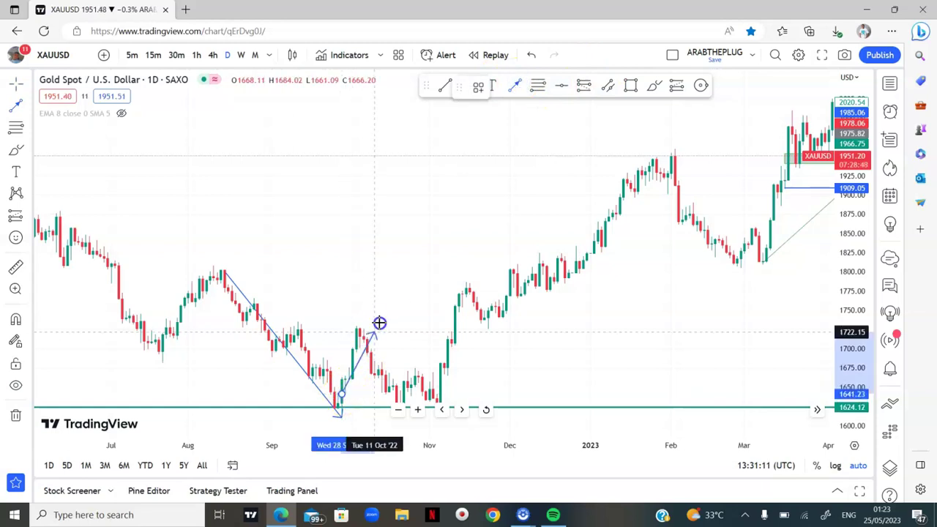
{"action": "left_click", "coordinate": [378, 322]}
{"action": "left_click", "coordinate": [536, 140]}
{"action": "left_click", "coordinate": [368, 339]}
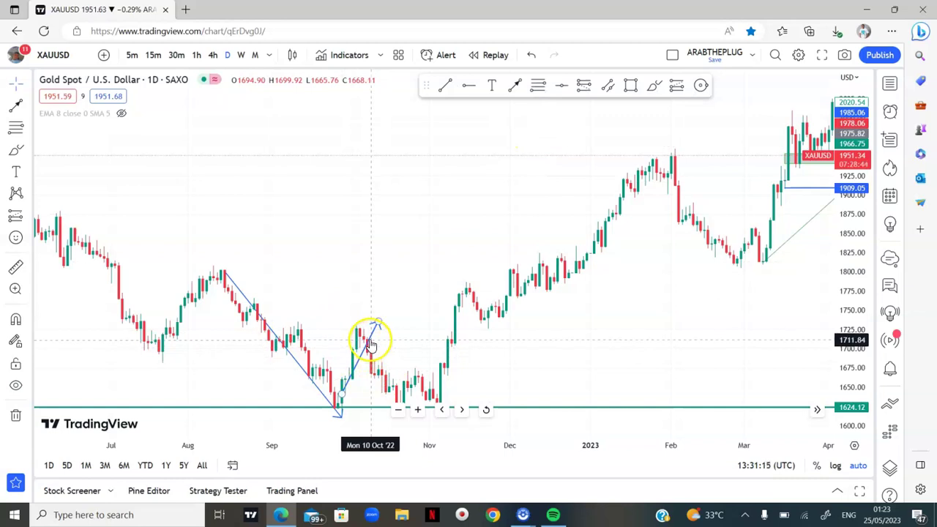
{"action": "left_click", "coordinate": [658, 87]}
{"action": "left_click", "coordinate": [368, 335]}
{"action": "left_click", "coordinate": [305, 377]}
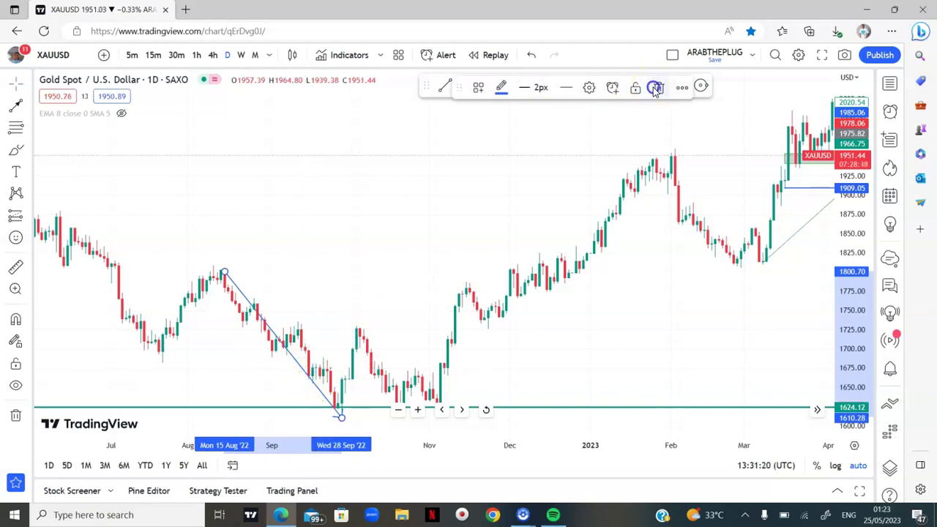
{"action": "left_click", "coordinate": [656, 87]}
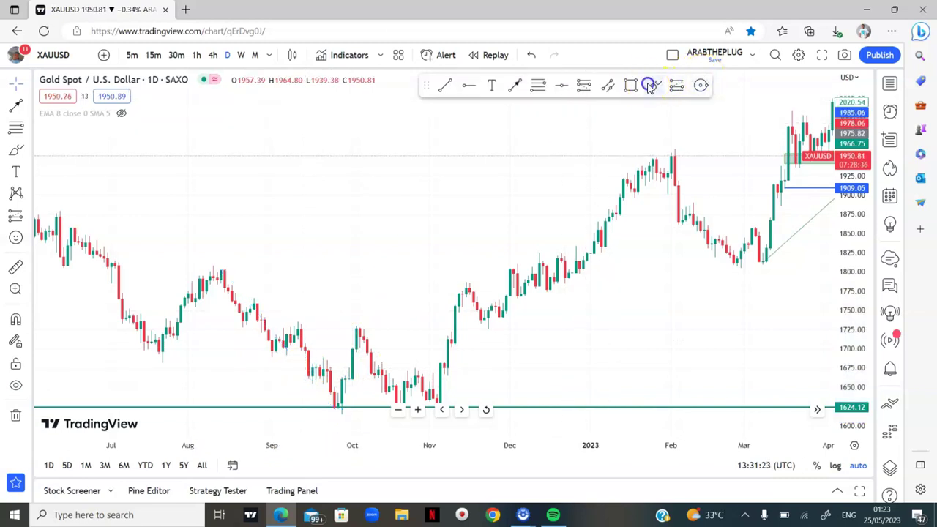
Sketch an orange freehand curve along gold's August-to-September 2022 decline.
{"action": "left_click_drag", "start_coordinate": [218, 280], "coordinate": [231, 270]}
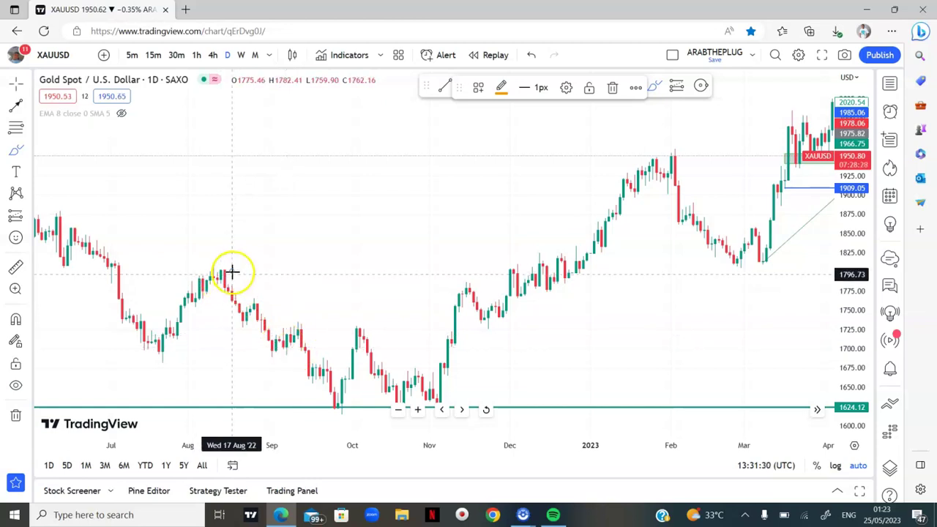
{"action": "mouse_move", "coordinate": [233, 273]}
{"action": "left_mouse_down"}
{"action": "mouse_move", "coordinate": [293, 335]}
{"action": "mouse_move", "coordinate": [339, 457]}
{"action": "mouse_move", "coordinate": [359, 337]}
{"action": "mouse_move", "coordinate": [401, 399]}
{"action": "mouse_move", "coordinate": [416, 372]}
{"action": "mouse_move", "coordinate": [444, 399]}
{"action": "left_mouse_up"}
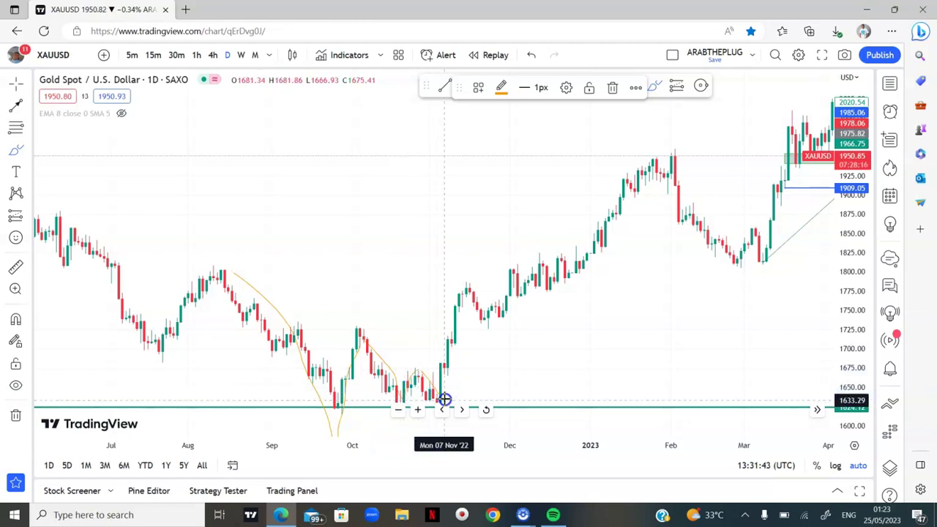
{"action": "left_click", "coordinate": [423, 93]}
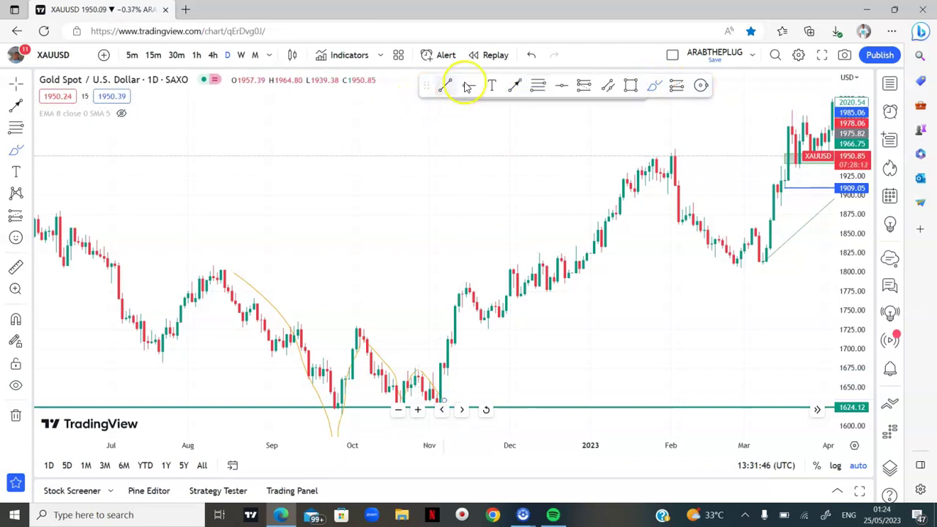
Draw another freehand stroke tracing the October 2022 swing.
{"action": "left_click", "coordinate": [404, 383]}
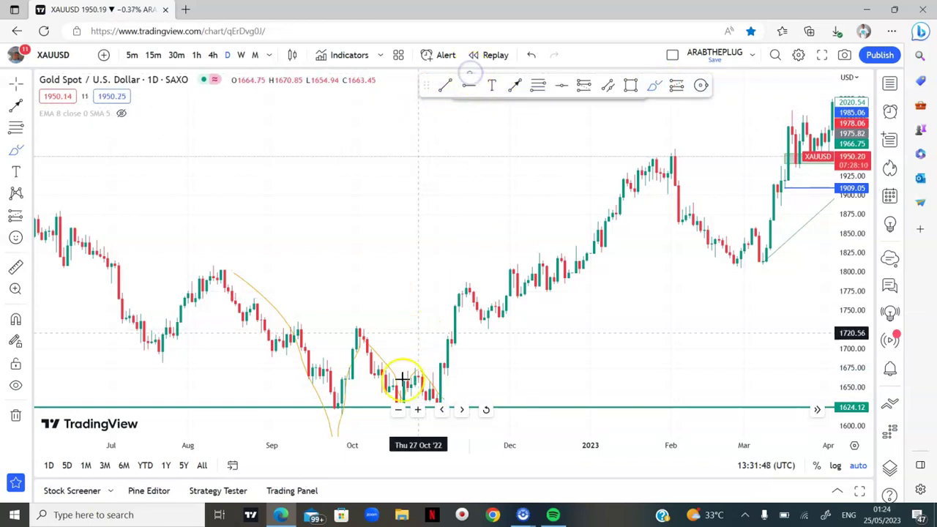
{"action": "left_click", "coordinate": [311, 405]}
{"action": "mouse_move", "coordinate": [396, 249]}
{"action": "left_mouse_down"}
{"action": "mouse_move", "coordinate": [378, 144]}
{"action": "mouse_move", "coordinate": [479, 73]}
{"action": "left_mouse_up"}
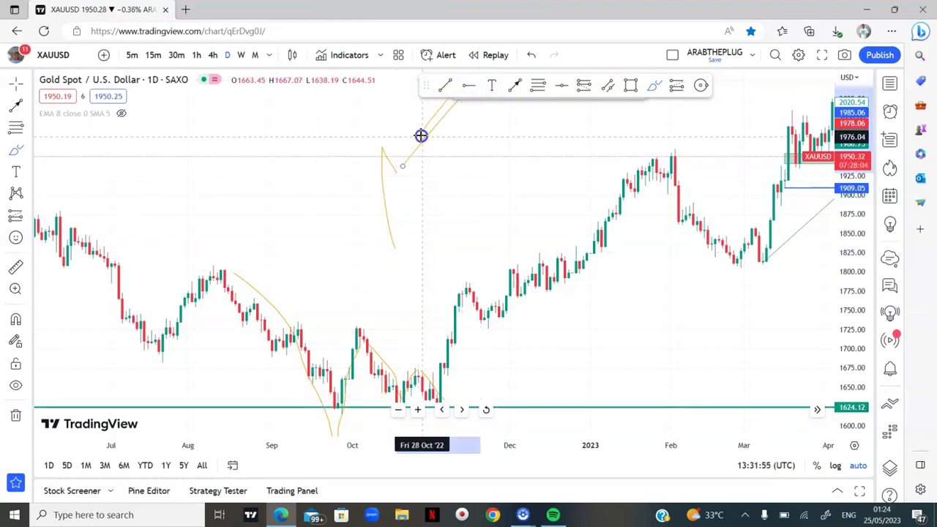
{"action": "left_click_drag", "start_coordinate": [421, 135], "coordinate": [420, 135]}
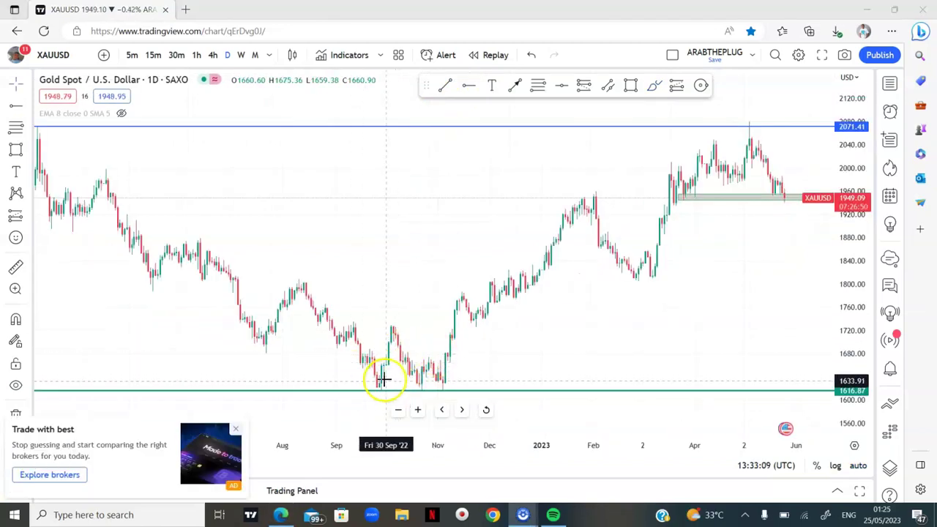
Move the green support line to 1616.87 beneath the Sep–Oct 2022 lows, then zoom out.
{"action": "left_click_drag", "start_coordinate": [352, 396], "coordinate": [362, 396]}
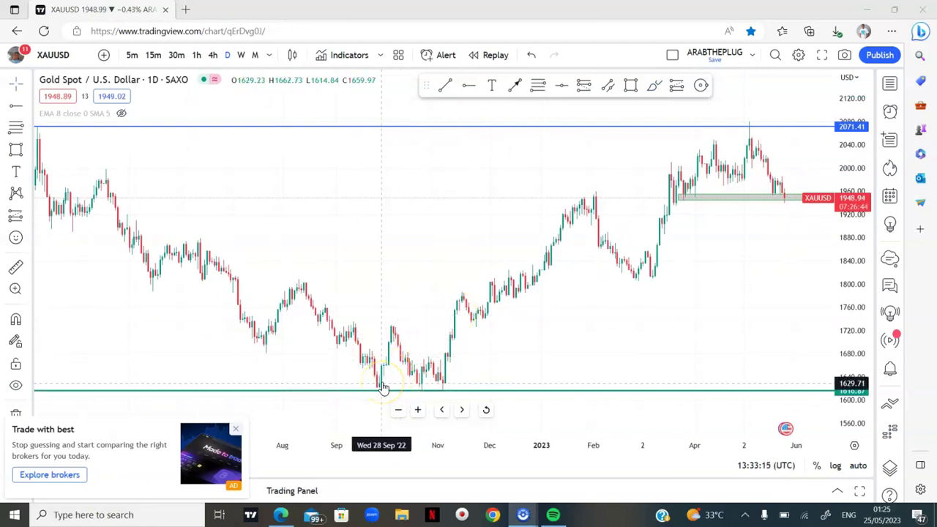
{"action": "scroll", "coordinate": [381, 388], "scroll_direction": "down", "scroll_amount": 3}
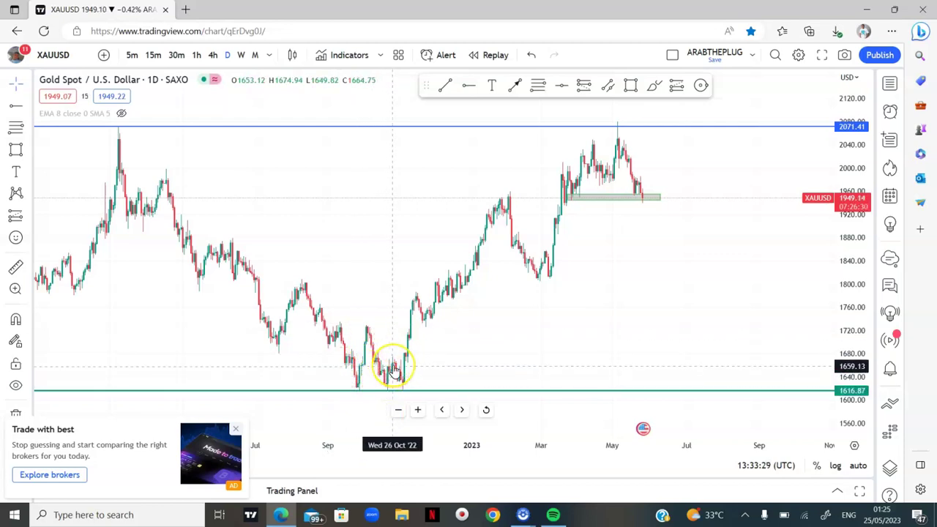
{"action": "left_click", "coordinate": [401, 386]}
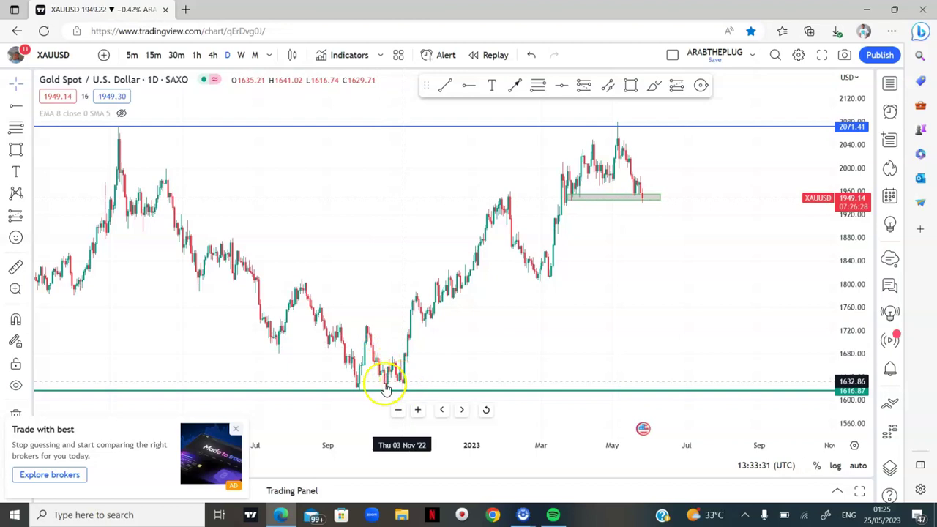
Draw a rectangle zone from 1613.94 to 1639.16 over the 23 Sep–8 Nov 2022 lows.
{"action": "left_click", "coordinate": [630, 85]}
{"action": "left_click", "coordinate": [354, 385]}
{"action": "left_click", "coordinate": [352, 387]}
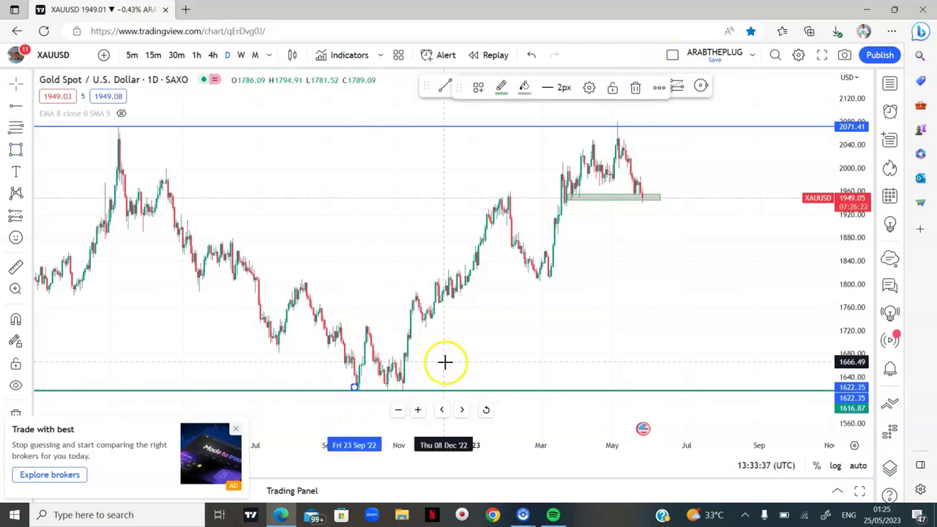
{"action": "mouse_move", "coordinate": [349, 388]}
{"action": "left_mouse_down"}
{"action": "mouse_move", "coordinate": [421, 377]}
{"action": "mouse_move", "coordinate": [403, 383]}
{"action": "mouse_move", "coordinate": [421, 382]}
{"action": "mouse_move", "coordinate": [408, 391]}
{"action": "left_mouse_up"}
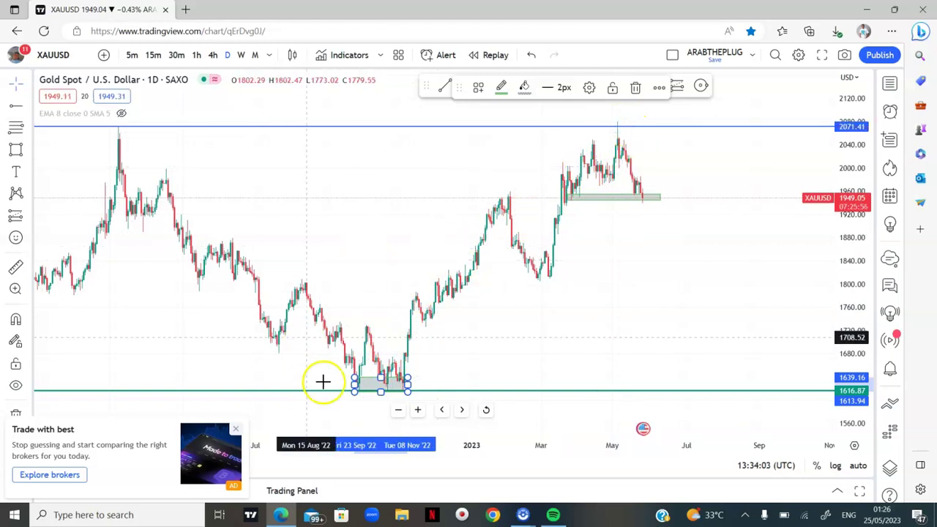
Zoom out to review more history, close the advertisement and reset the chart view.
{"action": "left_click", "coordinate": [398, 411]}
{"action": "left_click", "coordinate": [398, 410]}
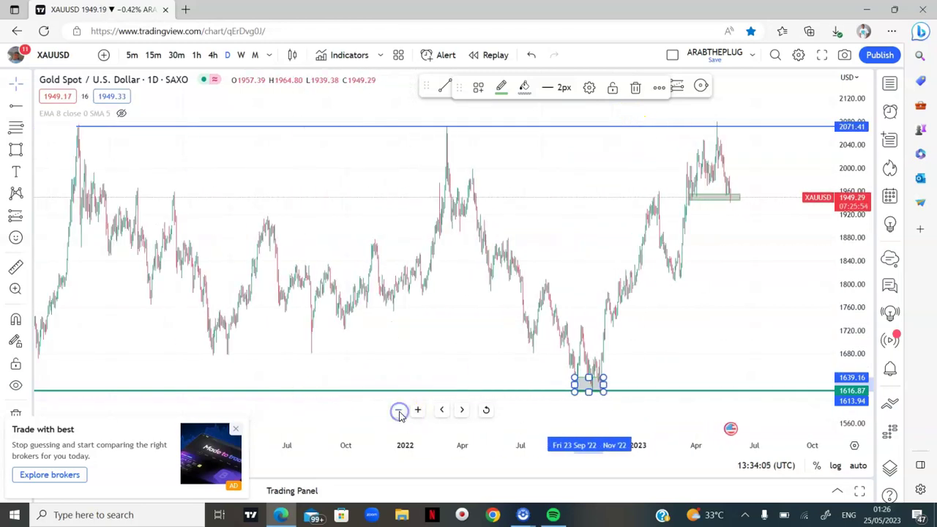
{"action": "left_click", "coordinate": [398, 411]}
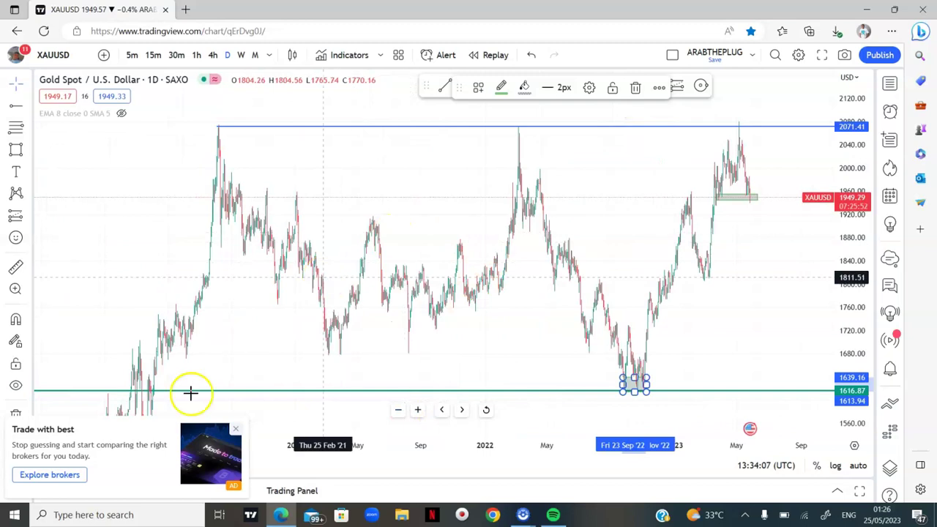
{"action": "left_click", "coordinate": [238, 429]}
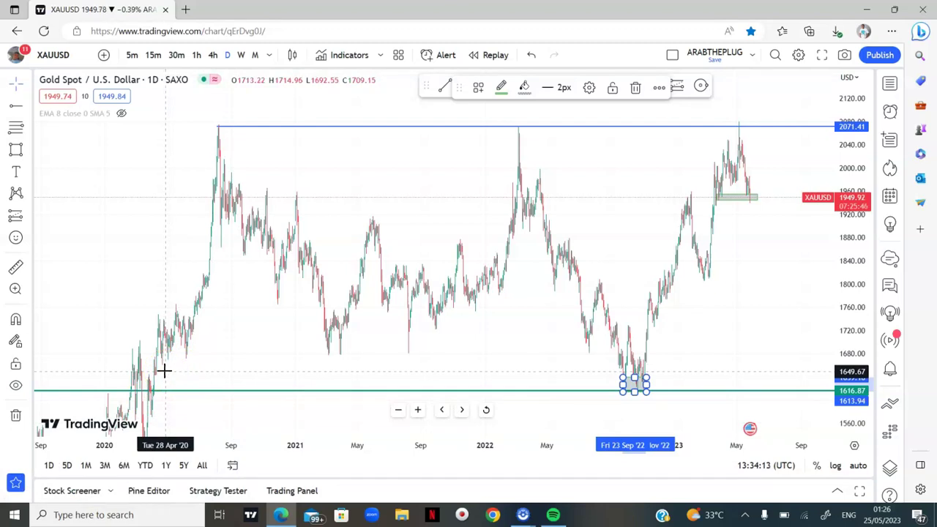
{"action": "left_click", "coordinate": [218, 130]}
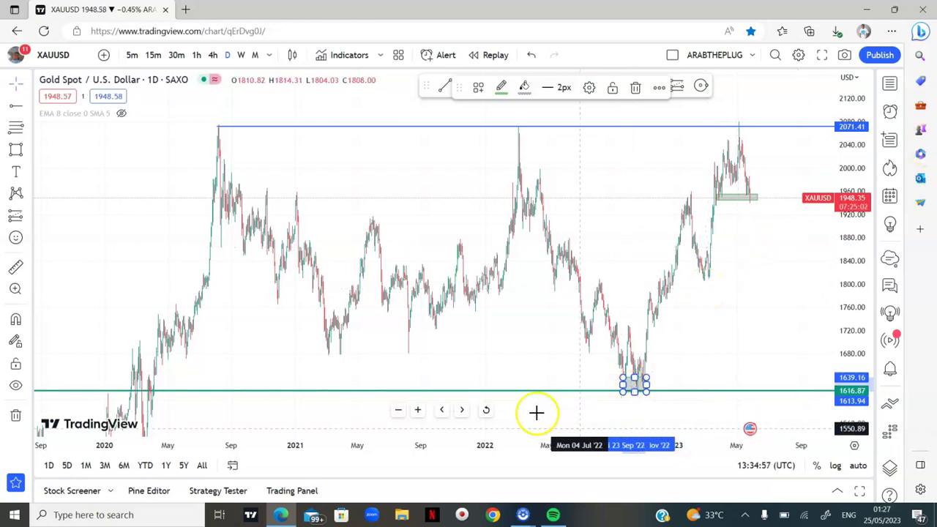
{"action": "left_click", "coordinate": [481, 414]}
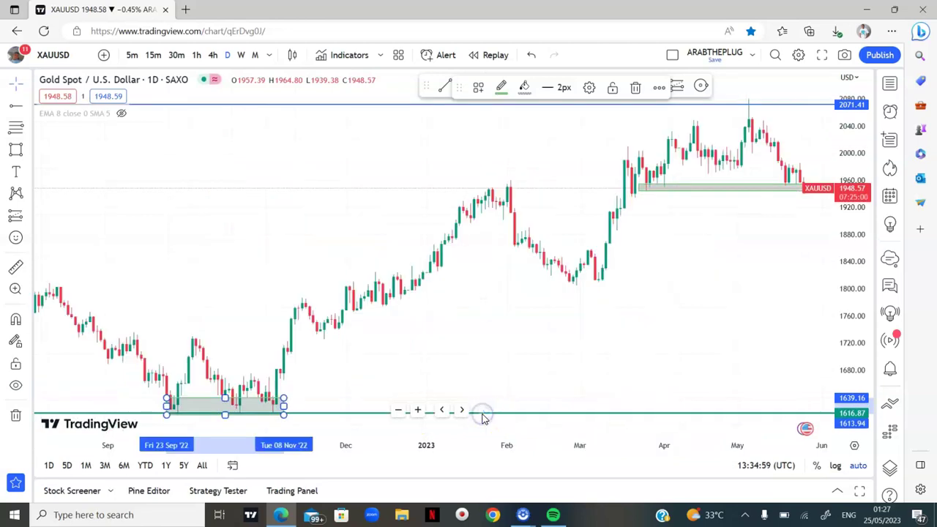
{"action": "left_click", "coordinate": [576, 374]}
{"action": "scroll", "coordinate": [575, 374], "scroll_direction": "down", "scroll_amount": 6}
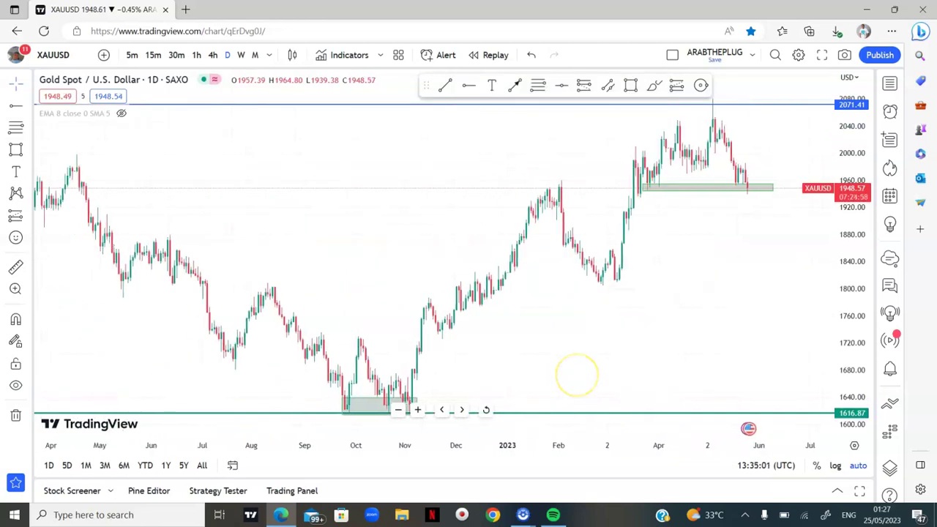
{"action": "scroll", "coordinate": [575, 374], "scroll_direction": "up", "scroll_amount": 4}
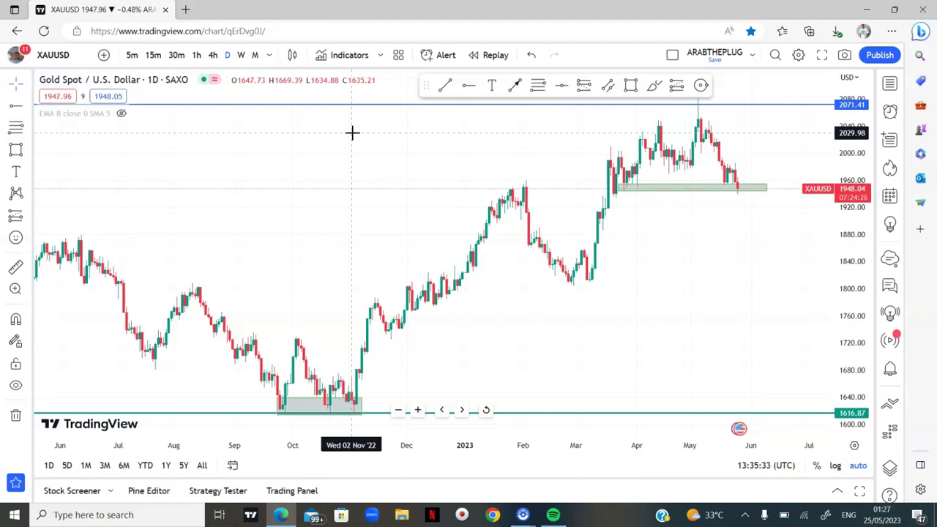
{"action": "scroll", "coordinate": [352, 132], "scroll_direction": "down", "scroll_amount": 3}
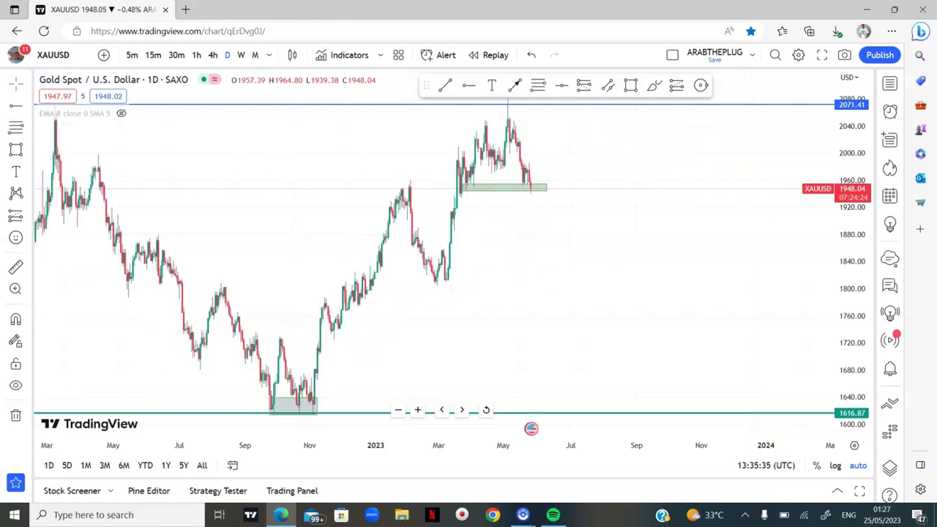
{"action": "scroll", "coordinate": [423, 257], "scroll_direction": "left", "scroll_amount": 3}
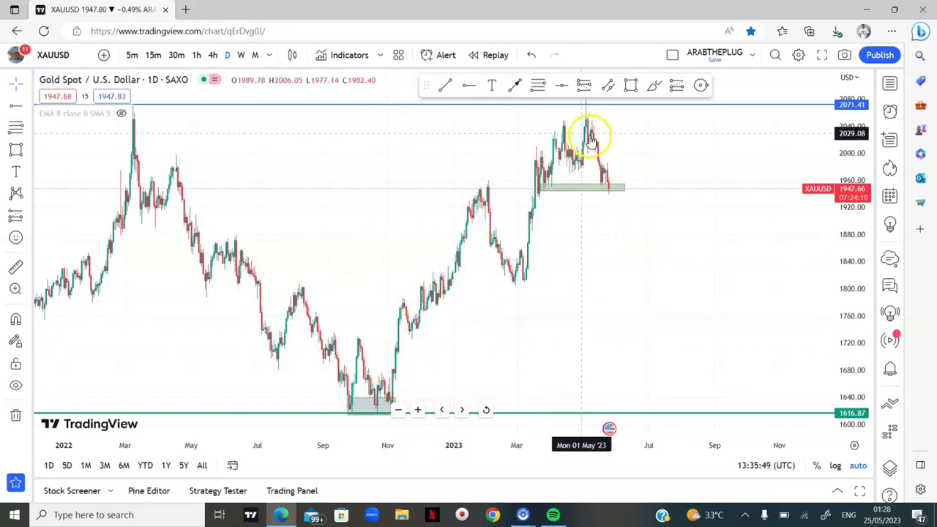
Switch gold to 4-hour candles and frame the latest candles dipping through the zone near 1949.
{"action": "left_click", "coordinate": [212, 56]}
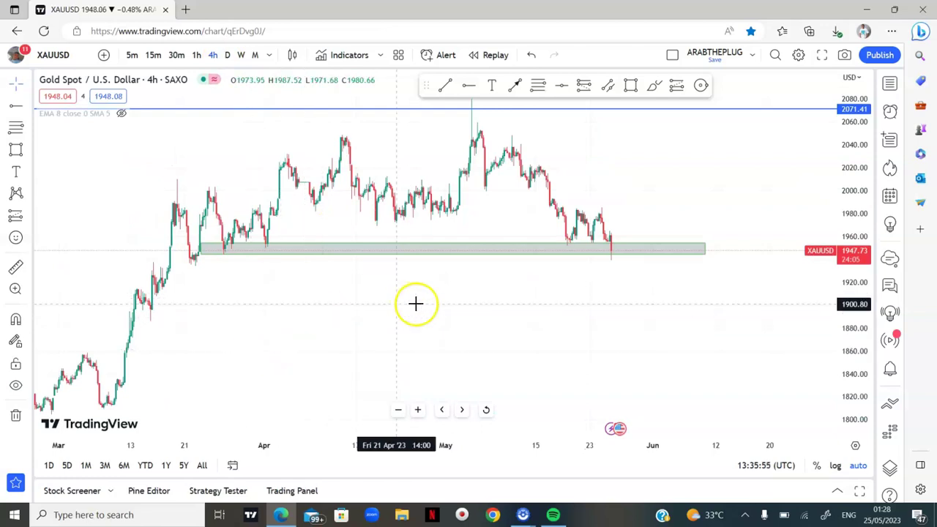
{"action": "left_click_drag", "start_coordinate": [415, 303], "coordinate": [505, 303]}
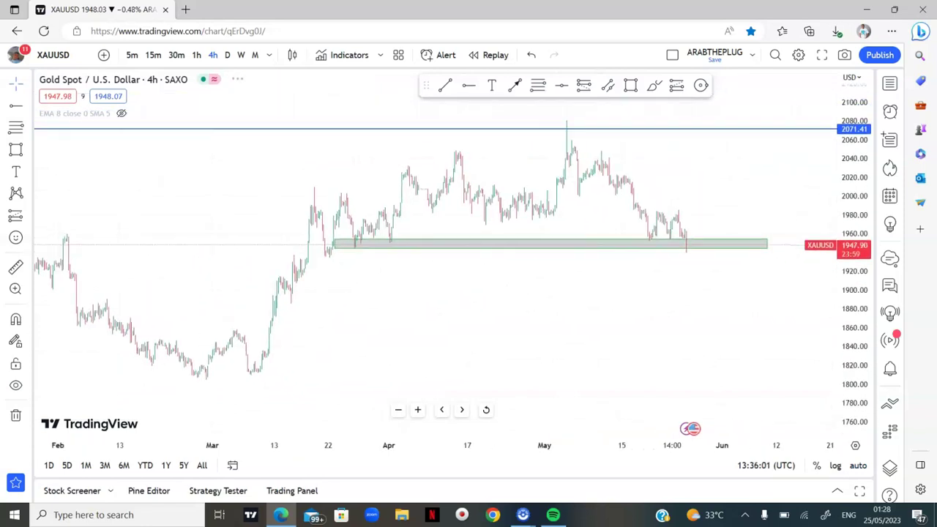
{"action": "left_click", "coordinate": [486, 409]}
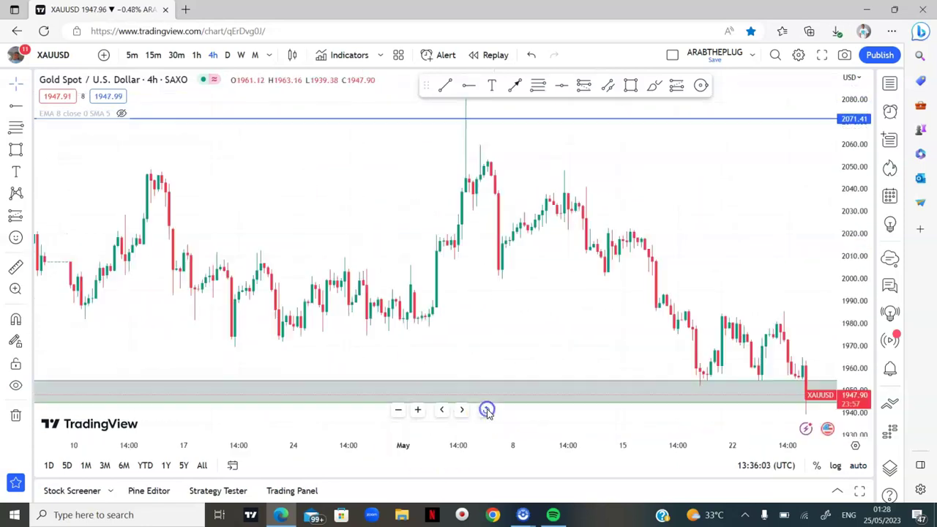
{"action": "left_click_drag", "start_coordinate": [764, 270], "coordinate": [607, 242]}
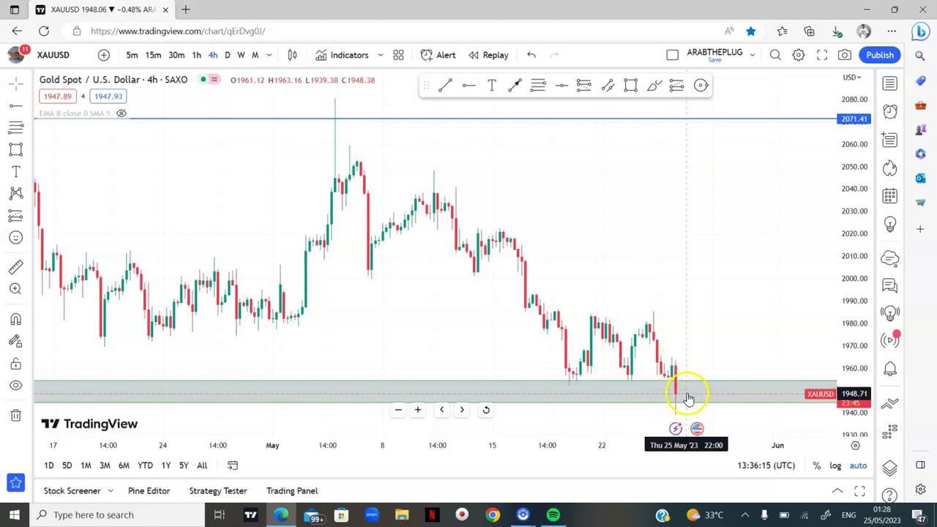
{"action": "scroll", "coordinate": [686, 397], "scroll_direction": "down", "scroll_amount": 5}
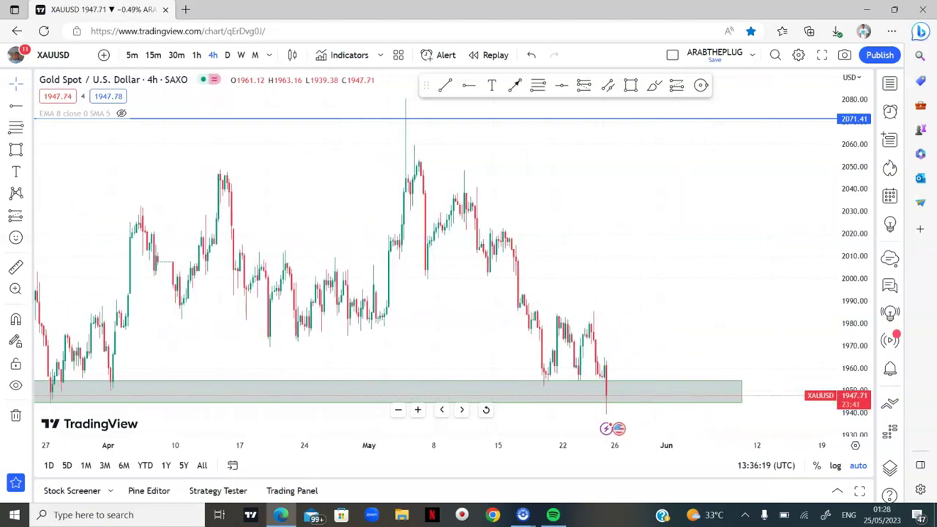
{"action": "scroll", "coordinate": [685, 397], "scroll_direction": "down", "scroll_amount": 3}
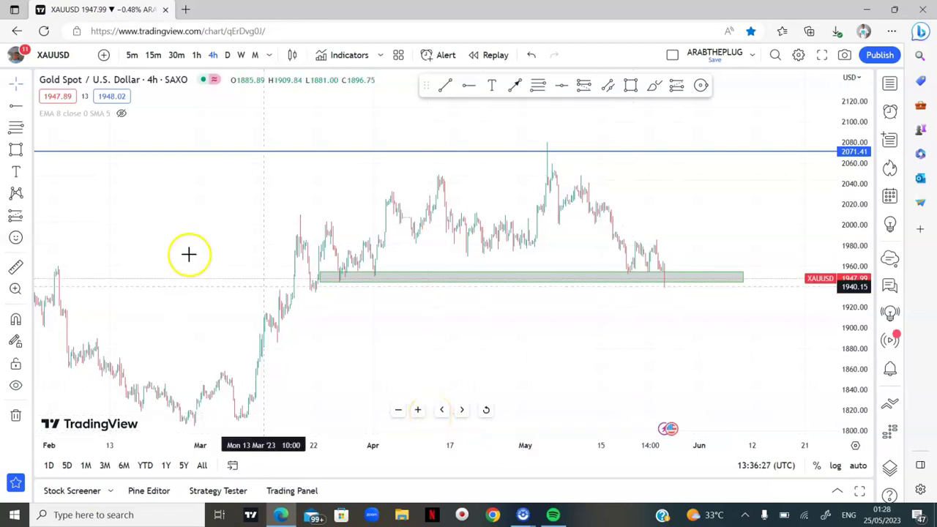
Place a horizontal ray at 1909.35 on the 4-hour gold chart.
{"action": "left_click", "coordinate": [471, 86]}
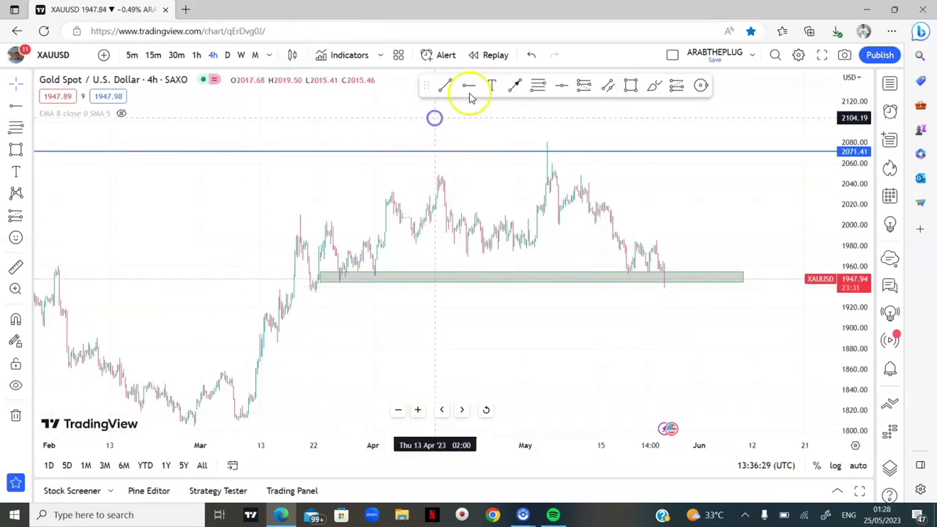
{"action": "left_click", "coordinate": [306, 318]}
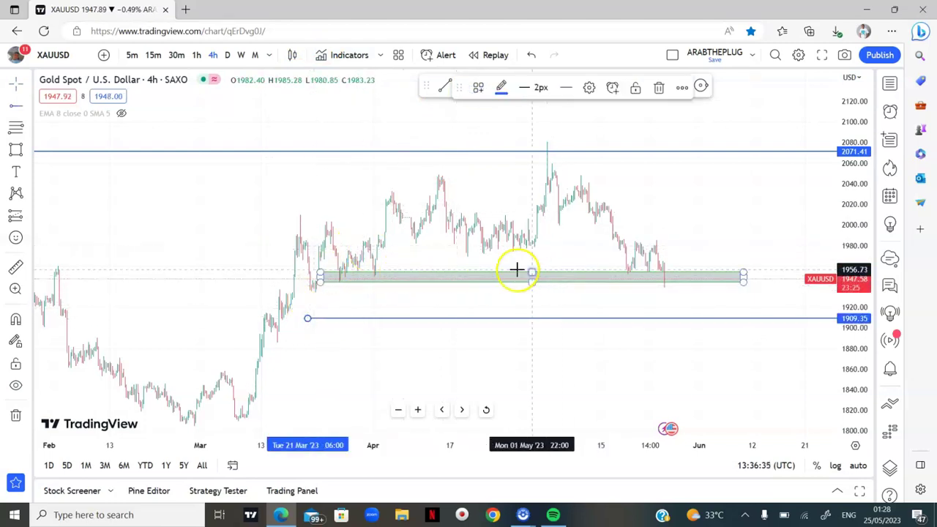
{"action": "left_click", "coordinate": [453, 122]}
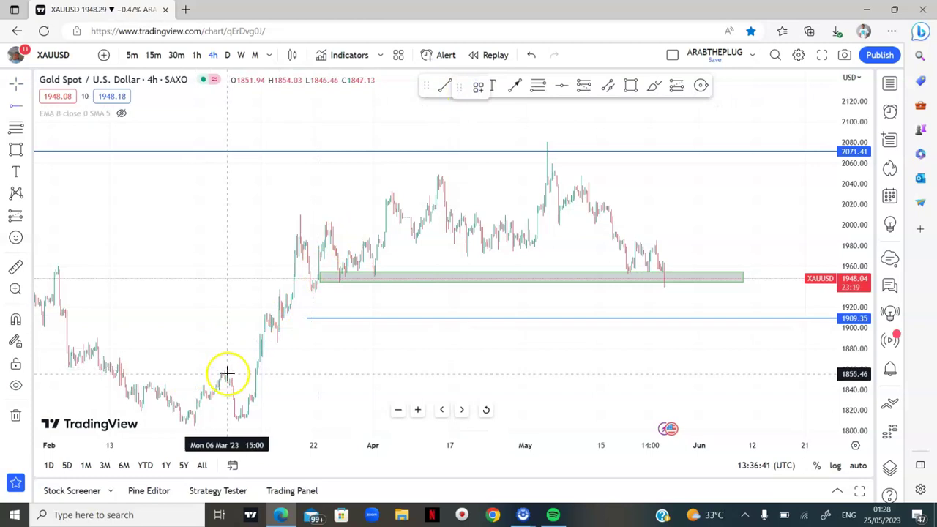
Add a 1856.65 support line at the February lows and start the 1910.54 line mid-March.
{"action": "key", "text": "alt+h"}
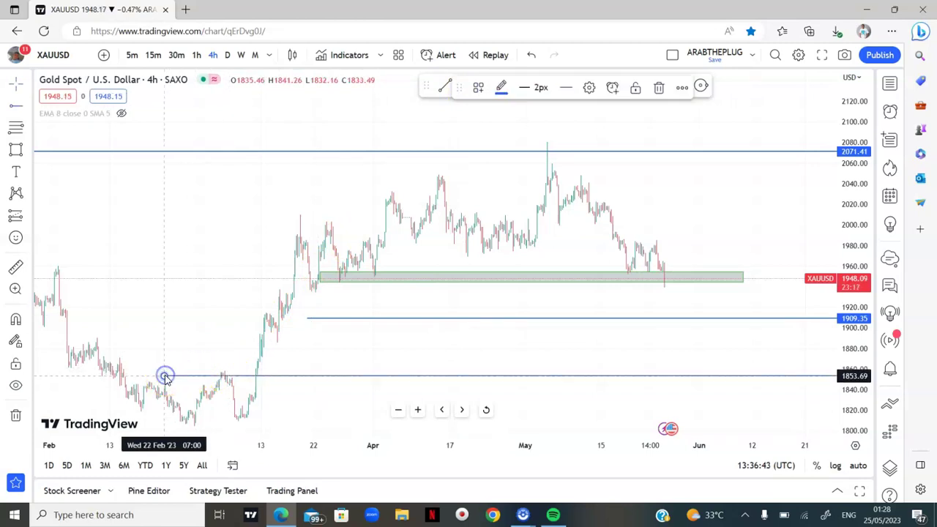
{"action": "mouse_move", "coordinate": [128, 373]}
{"action": "left_mouse_down"}
{"action": "mouse_move", "coordinate": [96, 371]}
{"action": "mouse_move", "coordinate": [76, 380]}
{"action": "mouse_move", "coordinate": [70, 372]}
{"action": "left_mouse_up"}
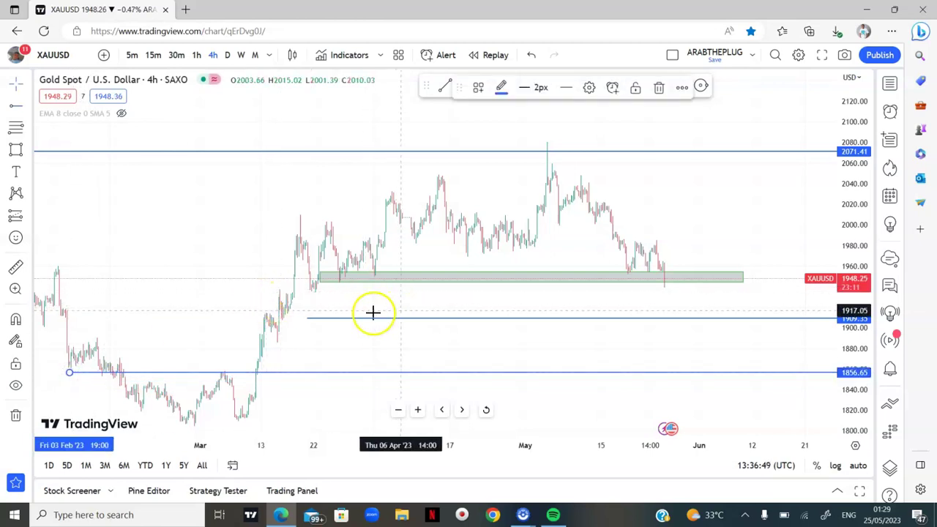
{"action": "left_click_drag", "start_coordinate": [306, 320], "coordinate": [270, 317]}
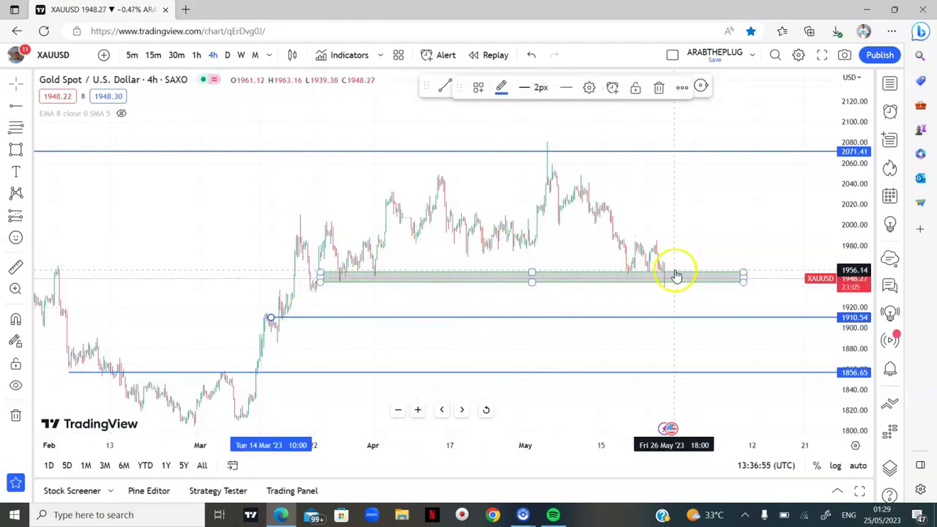
{"action": "left_click", "coordinate": [488, 411]}
{"action": "scroll", "coordinate": [771, 247], "scroll_direction": "down", "scroll_amount": 3}
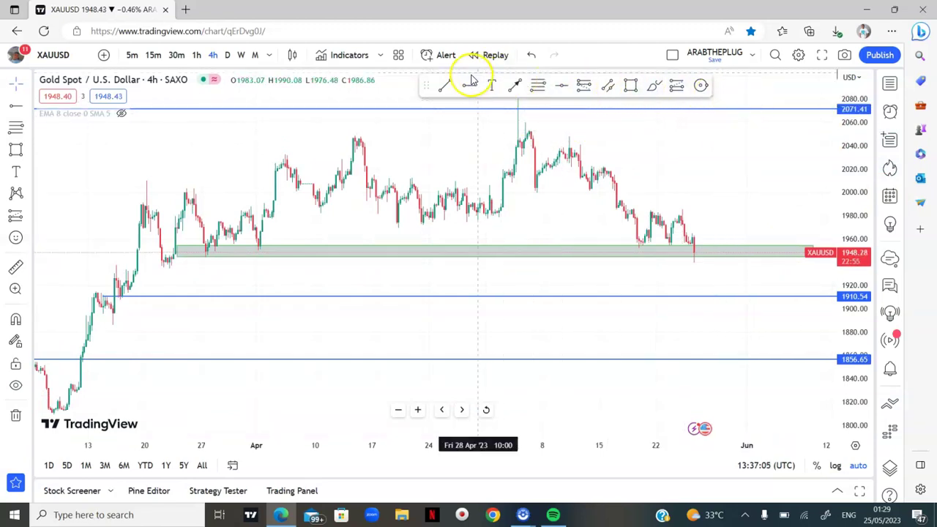
Draw a trend line from the early-May high near 2050.98 down to about 1955.66.
{"action": "left_click", "coordinate": [446, 84]}
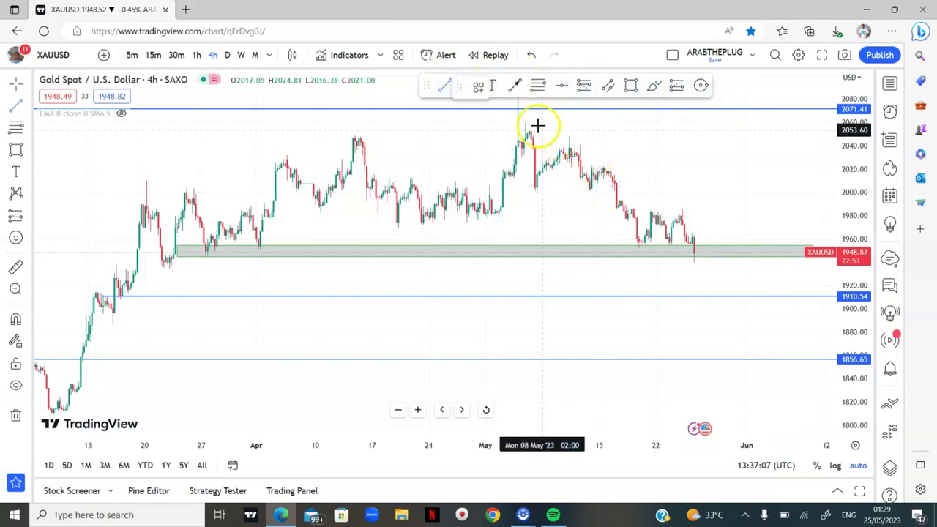
{"action": "left_click_drag", "start_coordinate": [569, 133], "coordinate": [721, 235]}
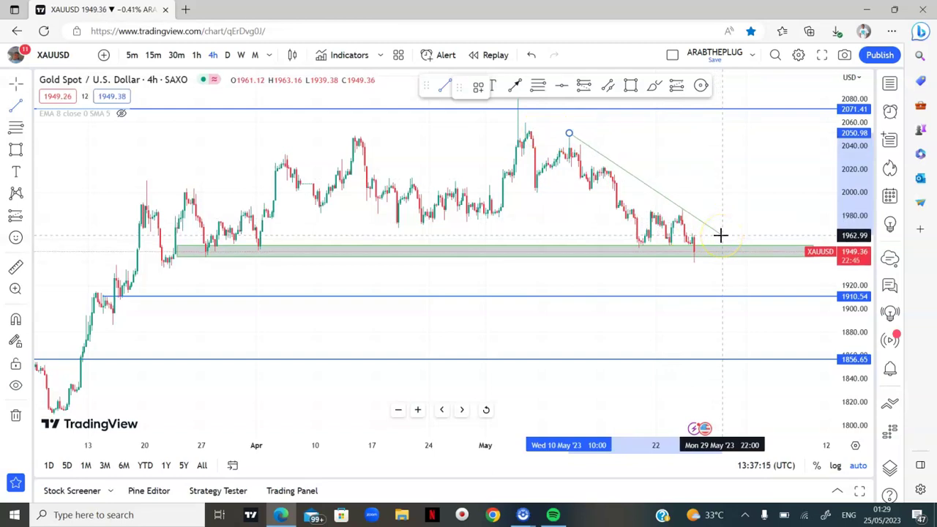
{"action": "mouse_move", "coordinate": [721, 234]}
{"action": "left_mouse_down"}
{"action": "mouse_move", "coordinate": [529, 268]}
{"action": "mouse_move", "coordinate": [805, 255]}
{"action": "mouse_move", "coordinate": [729, 252]}
{"action": "mouse_move", "coordinate": [736, 242]}
{"action": "left_mouse_up"}
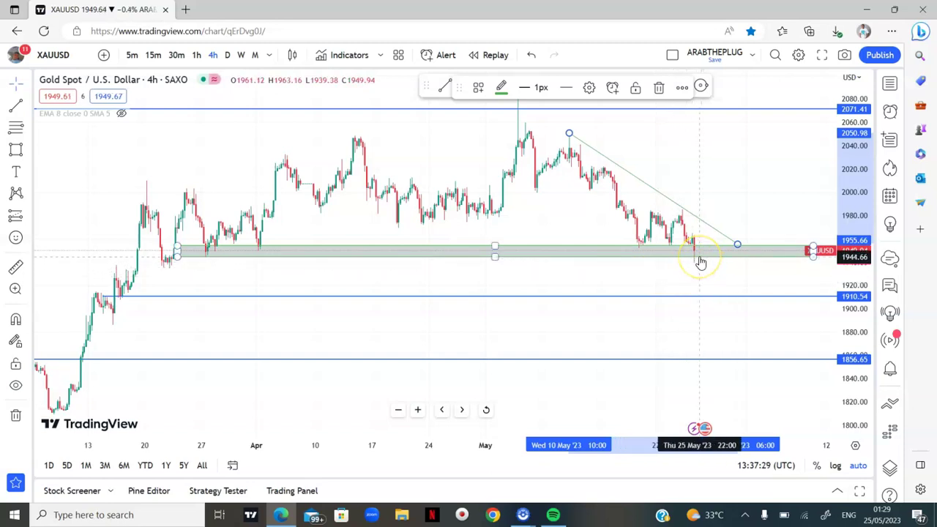
{"action": "left_click", "coordinate": [692, 262]}
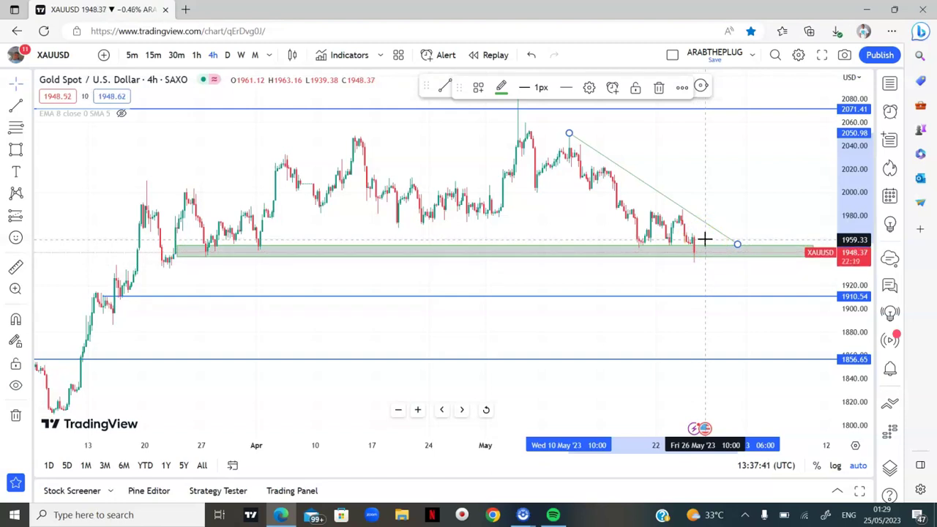
Switch to daily candles and inspect the green zone where the trend line meets it near 1948.
{"action": "left_click", "coordinate": [227, 57]}
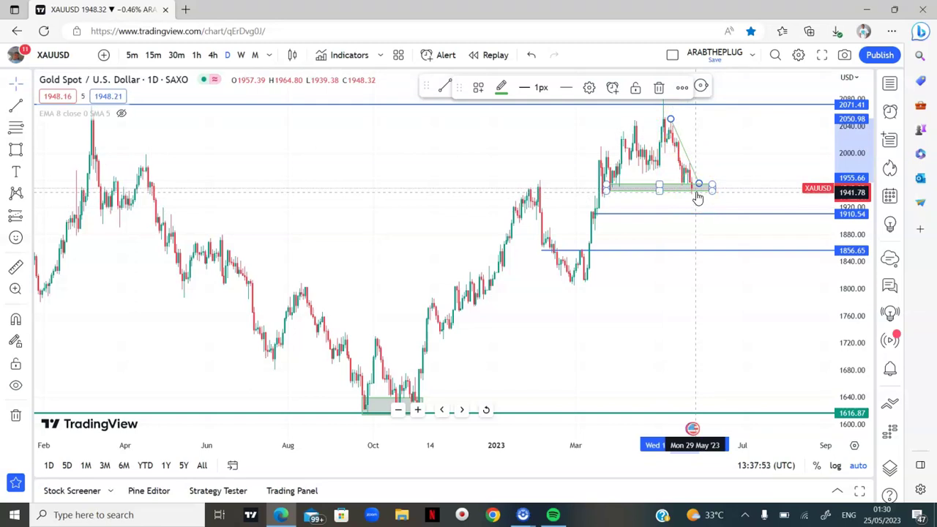
{"action": "left_click", "coordinate": [695, 196]}
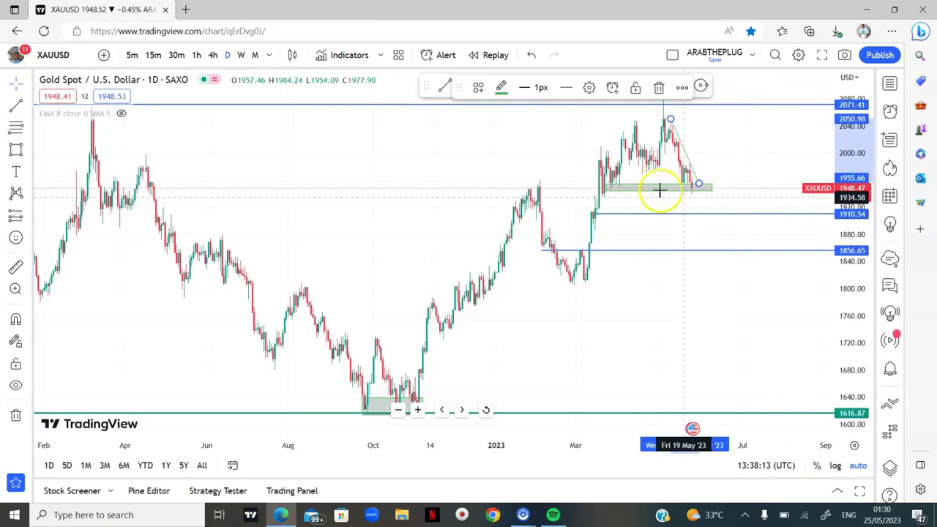
{"action": "left_click", "coordinate": [673, 150]}
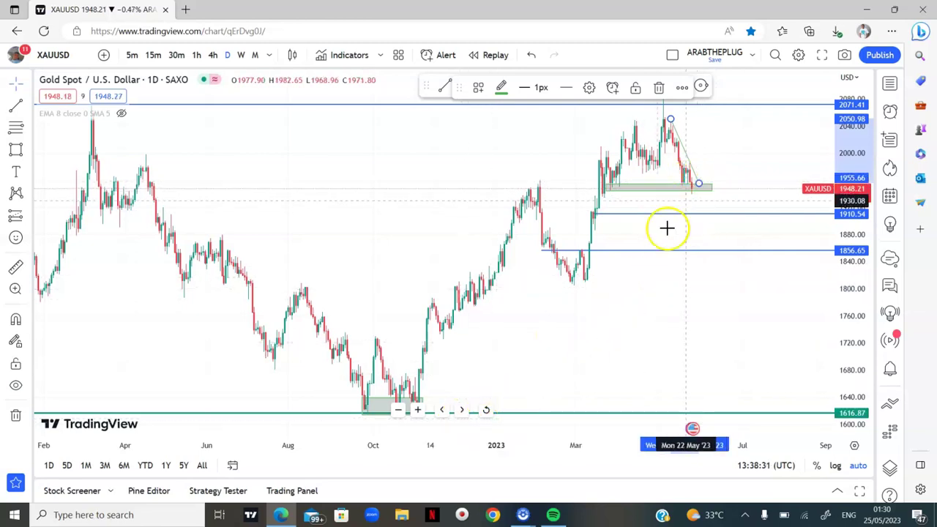
{"action": "left_click", "coordinate": [485, 410]}
{"action": "left_click_drag", "start_coordinate": [623, 359], "coordinate": [443, 372]}
{"action": "left_click", "coordinate": [713, 186]}
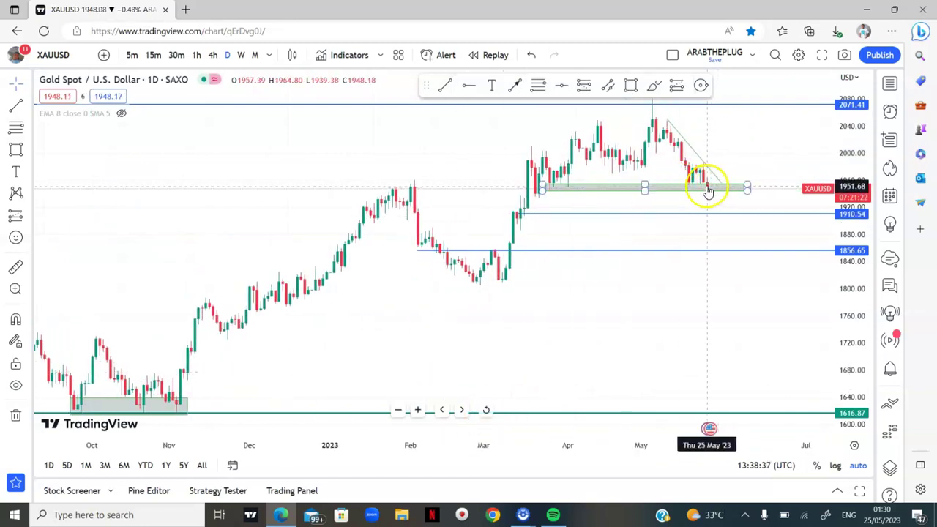
{"action": "left_click", "coordinate": [709, 197]}
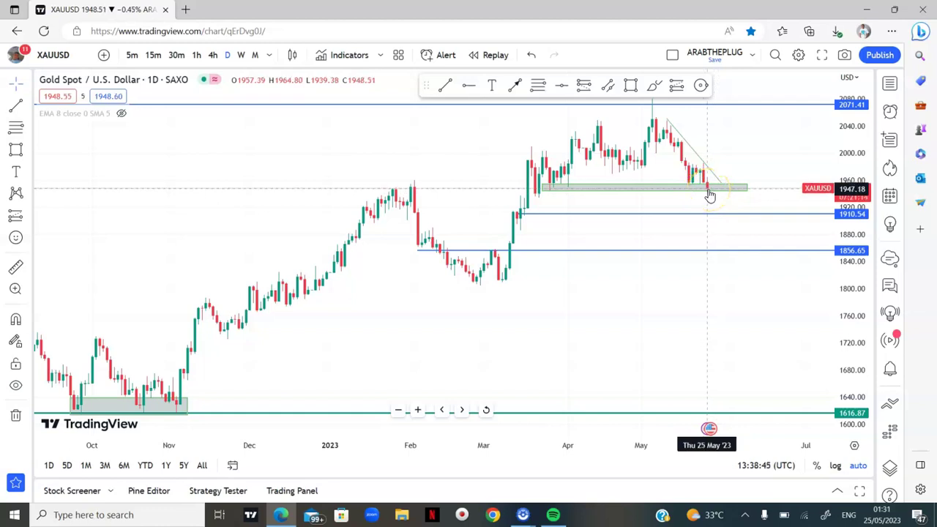
Switch back to 4h and place a horizontal ray at 1936.05 from the 21 March low.
{"action": "left_click", "coordinate": [213, 55]}
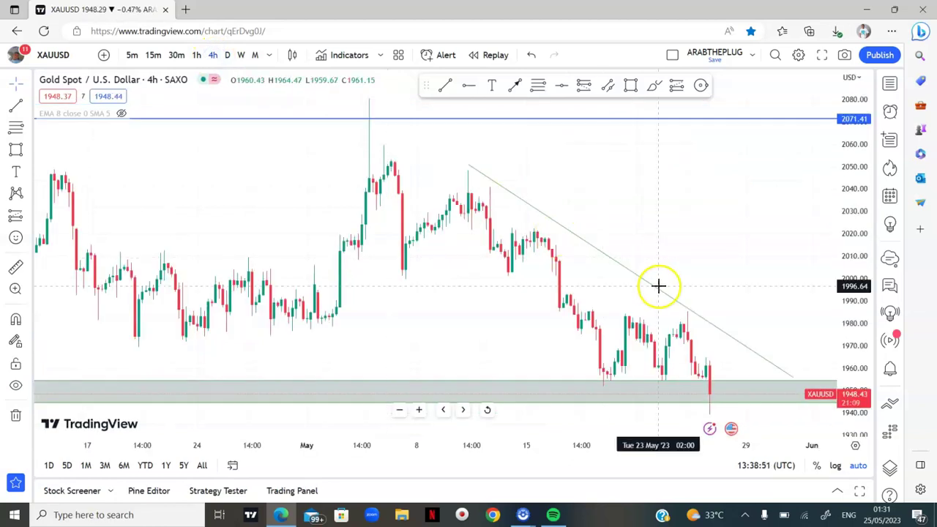
{"action": "scroll", "coordinate": [658, 285], "scroll_direction": "down", "scroll_amount": 5}
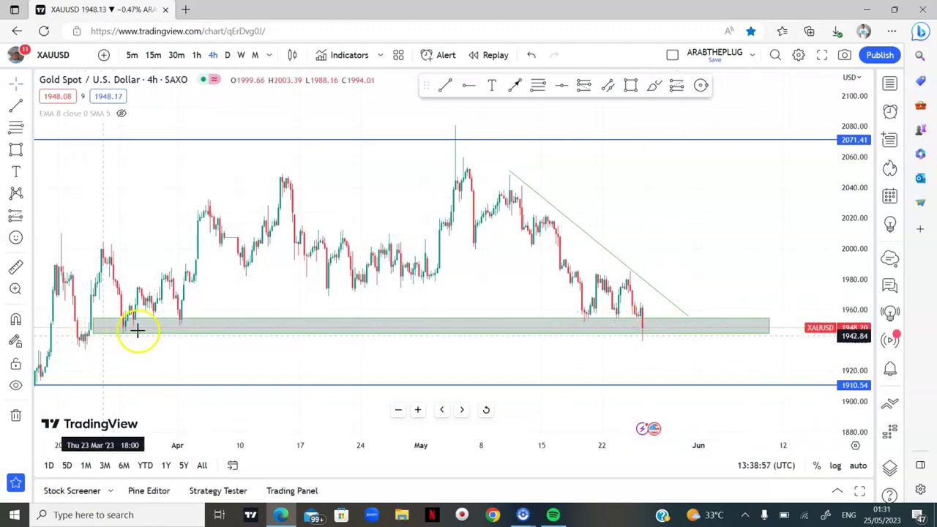
{"action": "left_click", "coordinate": [468, 85]}
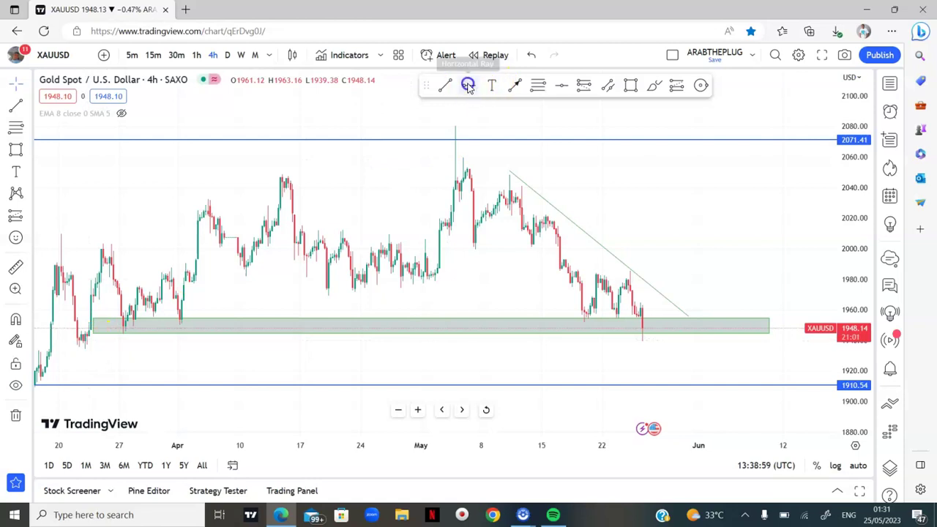
{"action": "left_click", "coordinate": [77, 345]}
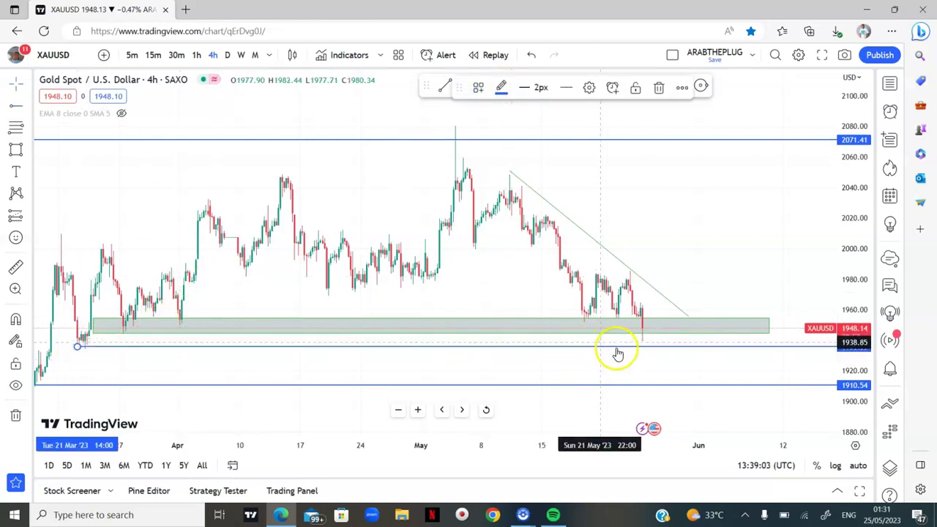
{"action": "left_click", "coordinate": [651, 326]}
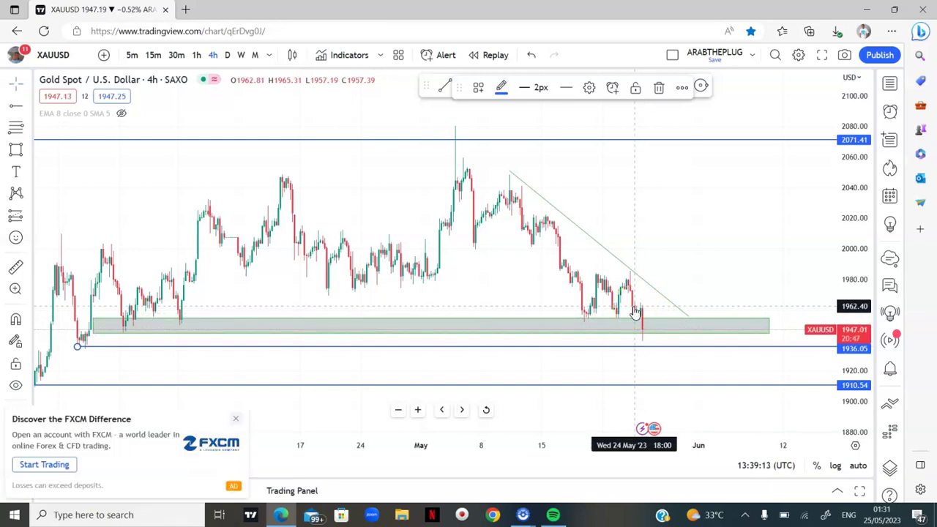
{"action": "left_click", "coordinate": [635, 311]}
{"action": "scroll", "coordinate": [635, 311], "scroll_direction": "down", "scroll_amount": 3}
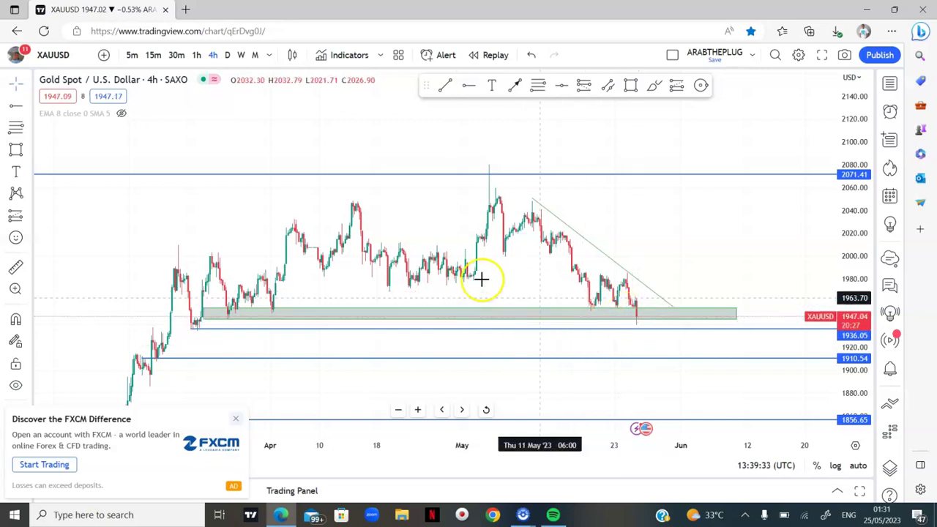
{"action": "left_click", "coordinate": [639, 319]}
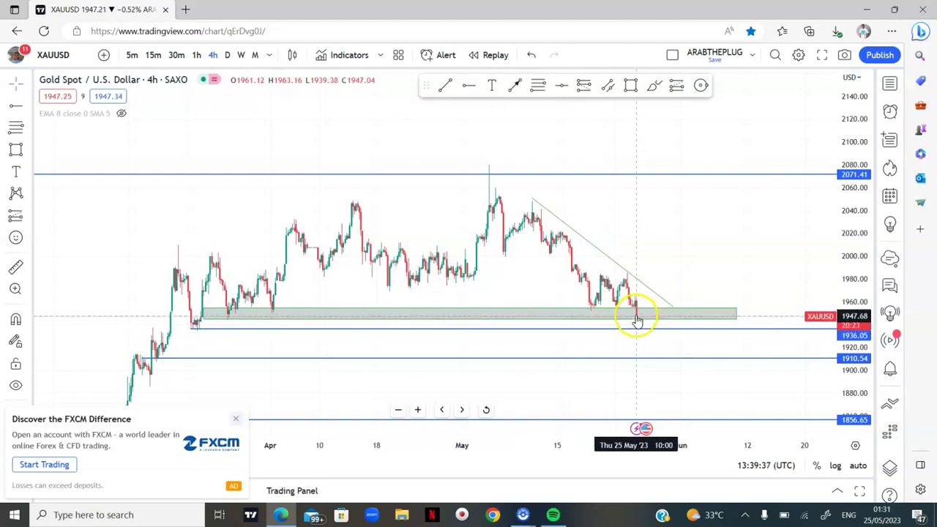
{"action": "mouse_move", "coordinate": [629, 309]}
{"action": "left_mouse_down"}
{"action": "mouse_move", "coordinate": [641, 310]}
{"action": "mouse_move", "coordinate": [634, 314]}
{"action": "mouse_move", "coordinate": [643, 336]}
{"action": "mouse_move", "coordinate": [634, 317]}
{"action": "mouse_move", "coordinate": [637, 327]}
{"action": "mouse_move", "coordinate": [621, 332]}
{"action": "mouse_move", "coordinate": [634, 320]}
{"action": "mouse_move", "coordinate": [637, 339]}
{"action": "mouse_move", "coordinate": [633, 320]}
{"action": "mouse_move", "coordinate": [455, 335]}
{"action": "left_mouse_up"}
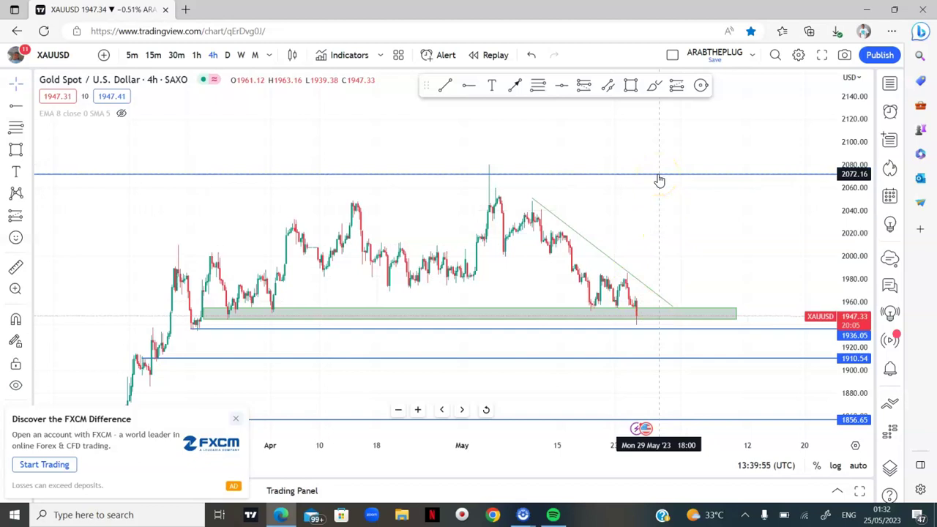
Switch the gold chart to the 1-hour timeframe.
{"action": "left_click", "coordinate": [558, 253]}
{"action": "left_click", "coordinate": [204, 68]}
{"action": "left_click", "coordinate": [198, 57]}
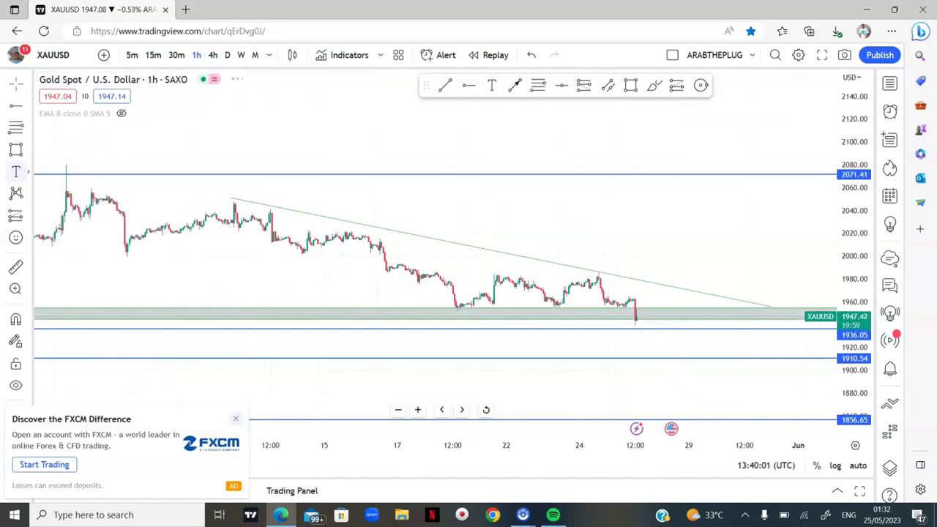
Zoom out and pan to show mid-March to June, then select the 1936.05 ray.
{"action": "left_click", "coordinate": [399, 410]}
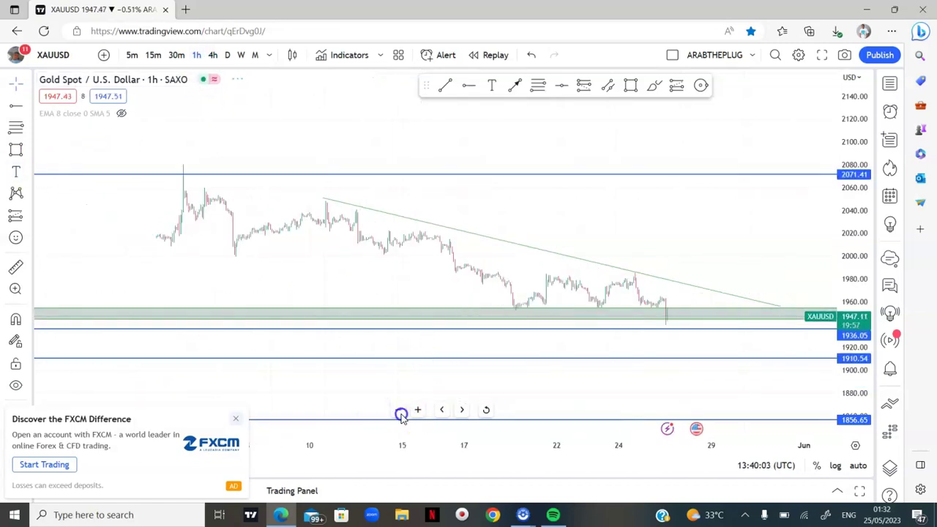
{"action": "left_click", "coordinate": [399, 411]}
{"action": "left_click", "coordinate": [400, 411]}
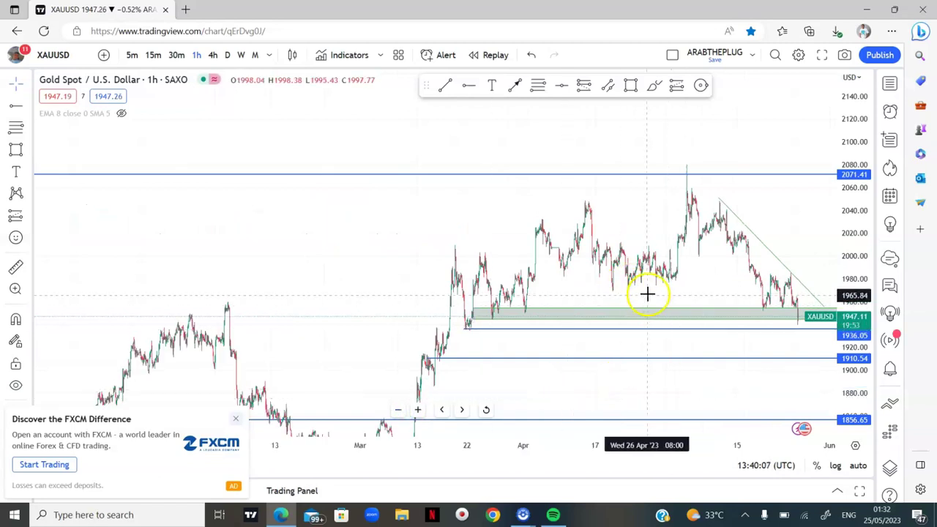
{"action": "left_click_drag", "start_coordinate": [496, 296], "coordinate": [431, 280]}
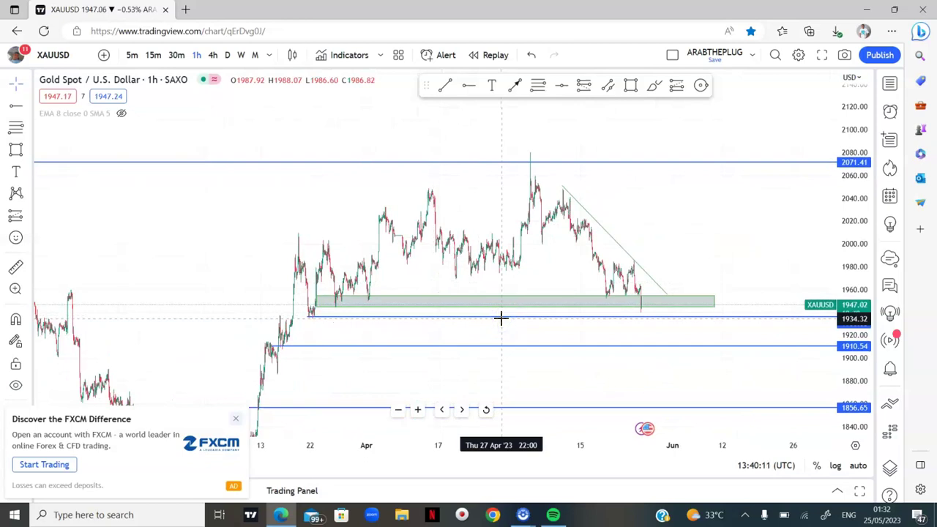
{"action": "left_click", "coordinate": [518, 322]}
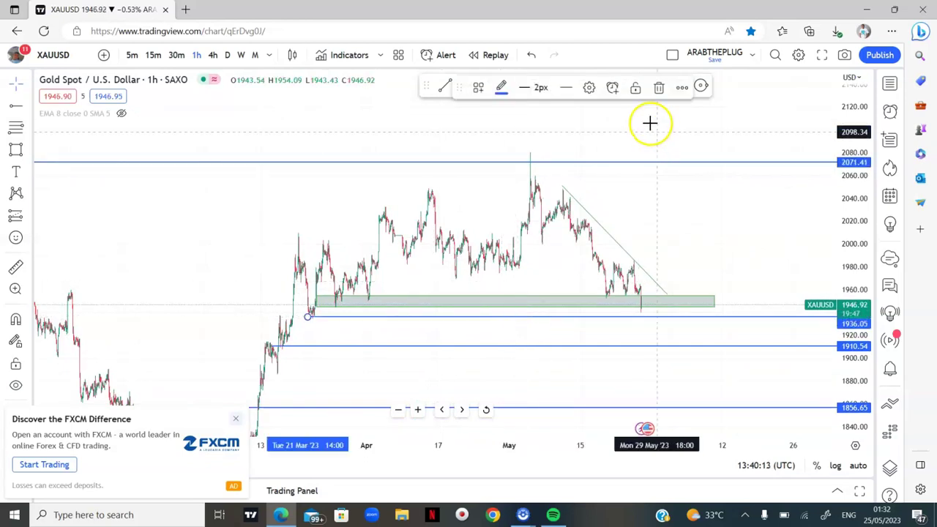
Delete the 1936.05 ray, then reset and pan the view to earlier bars.
{"action": "left_click", "coordinate": [657, 88]}
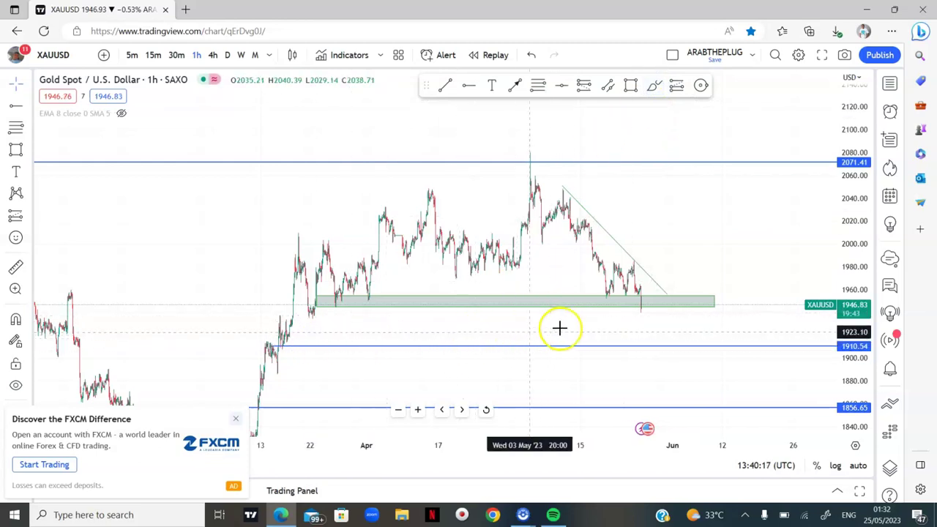
{"action": "left_click", "coordinate": [489, 411]}
{"action": "left_click_drag", "start_coordinate": [703, 178], "coordinate": [475, 169]}
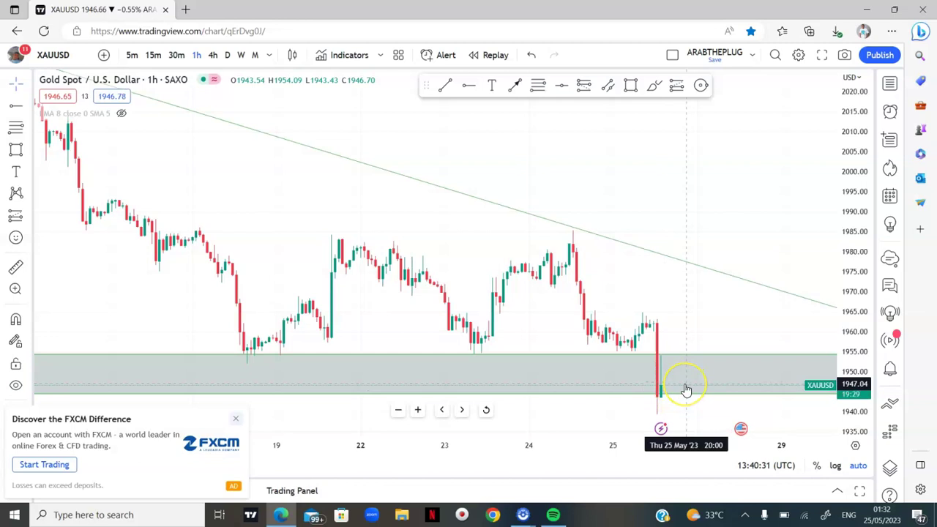
Zoom out until the 2071.41, 1910.54 and 1856.65 levels show around the zone.
{"action": "scroll", "coordinate": [685, 390], "scroll_direction": "down", "scroll_amount": 4}
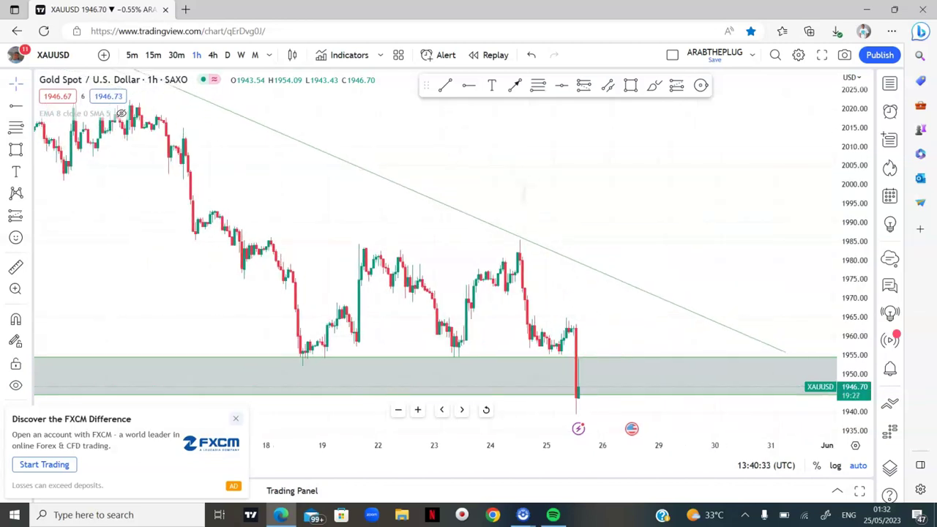
{"action": "scroll", "coordinate": [852, 428], "scroll_direction": "down", "scroll_amount": 2}
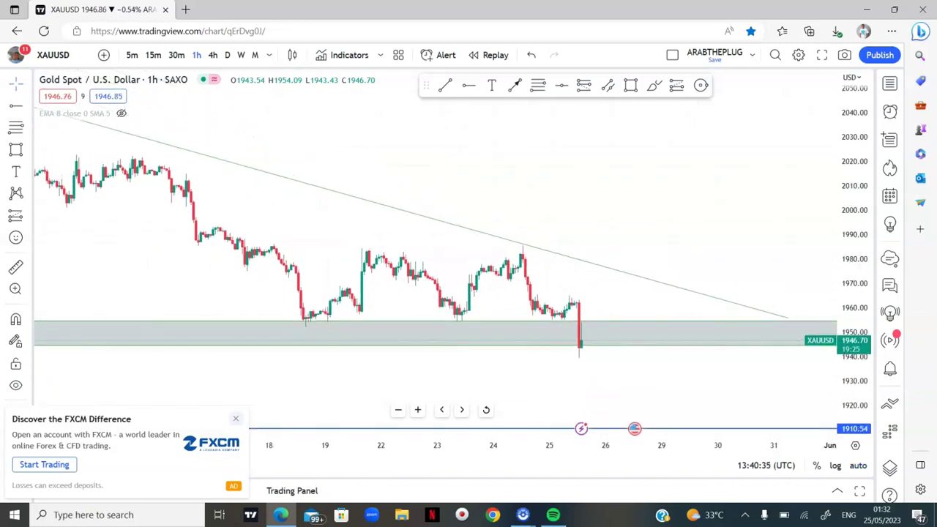
{"action": "scroll", "coordinate": [439, 256], "scroll_direction": "down", "scroll_amount": 3}
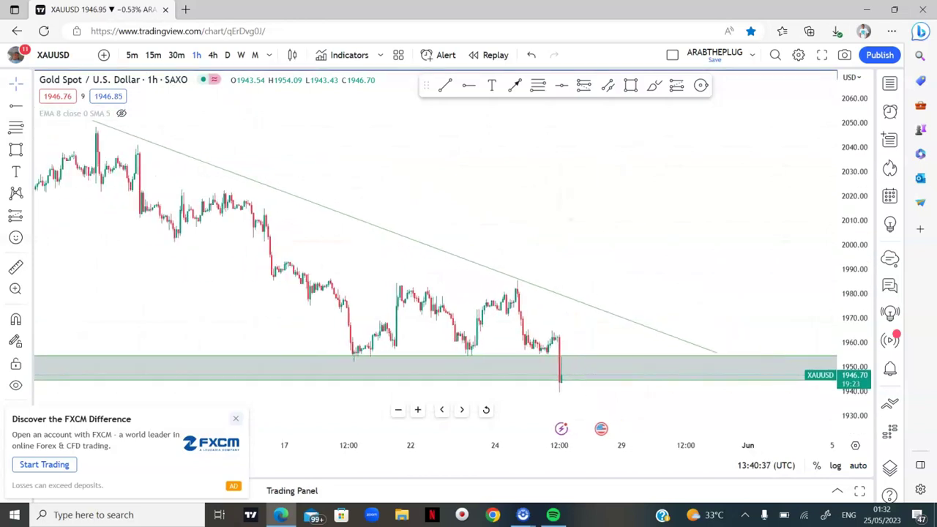
{"action": "scroll", "coordinate": [439, 257], "scroll_direction": "down", "scroll_amount": 3}
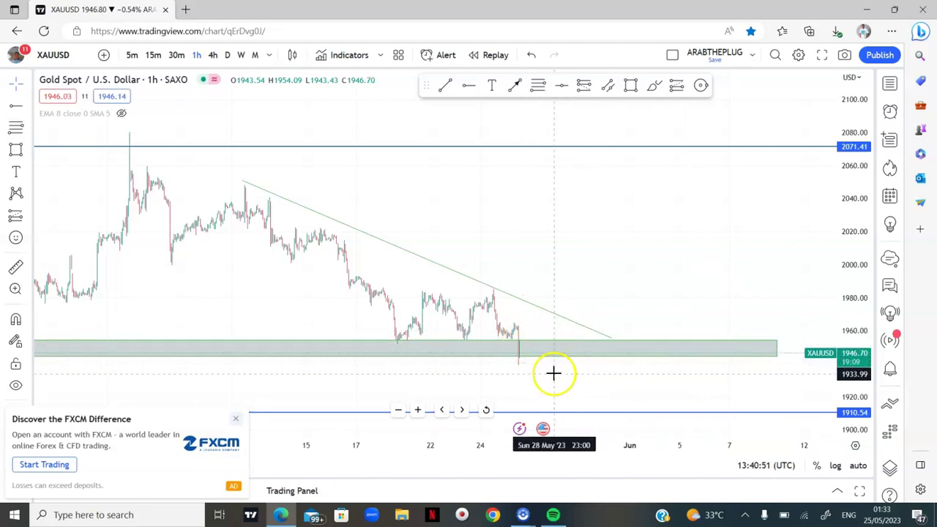
{"action": "scroll", "coordinate": [553, 373], "scroll_direction": "down", "scroll_amount": 3}
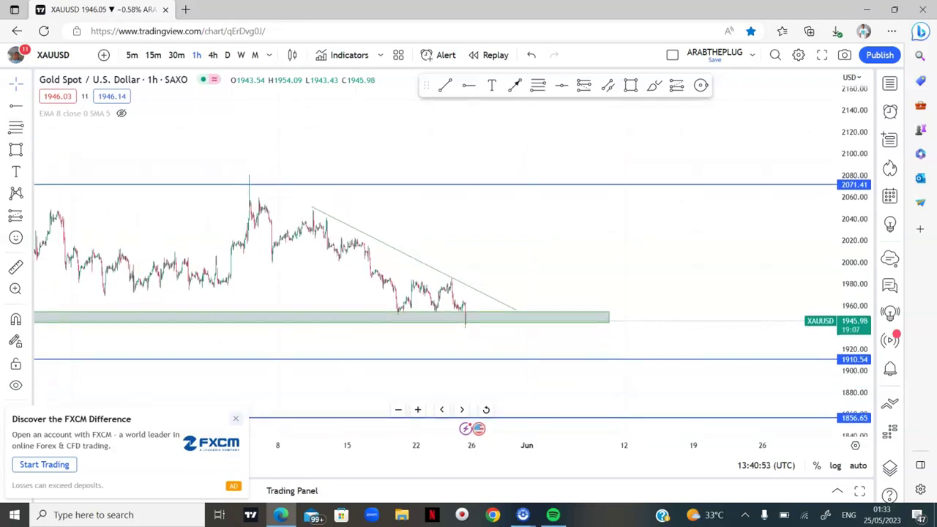
{"action": "scroll", "coordinate": [439, 256], "scroll_direction": "left", "scroll_amount": 5}
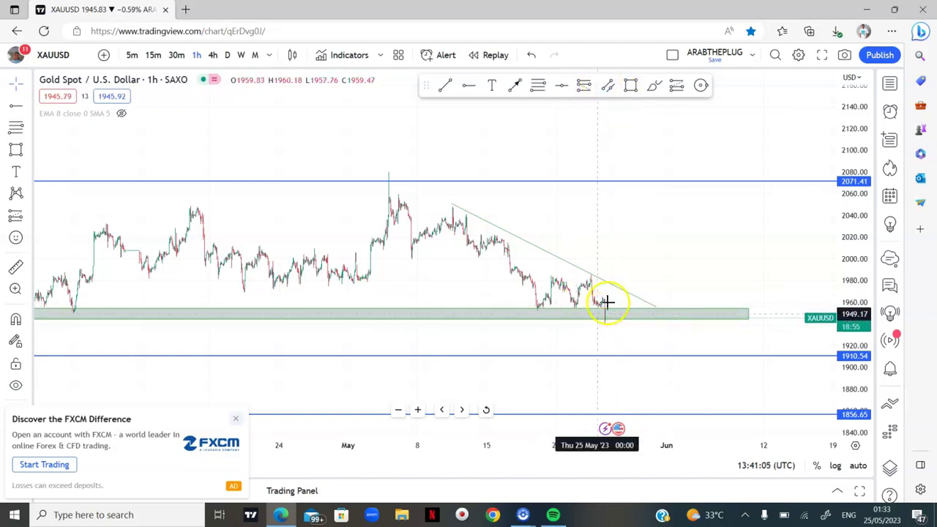
Select the descending trendline above the shaded zone and delete it.
{"action": "left_click", "coordinate": [569, 266]}
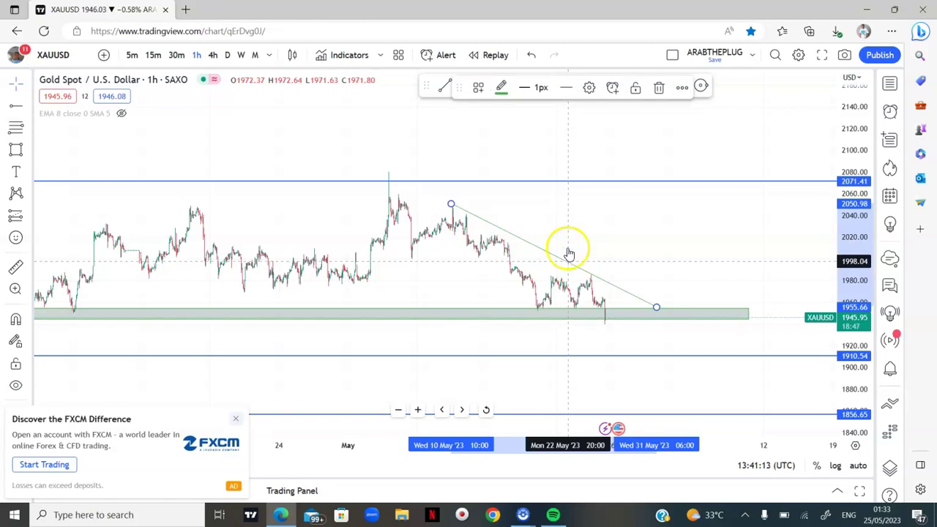
{"action": "left_click", "coordinate": [659, 89]}
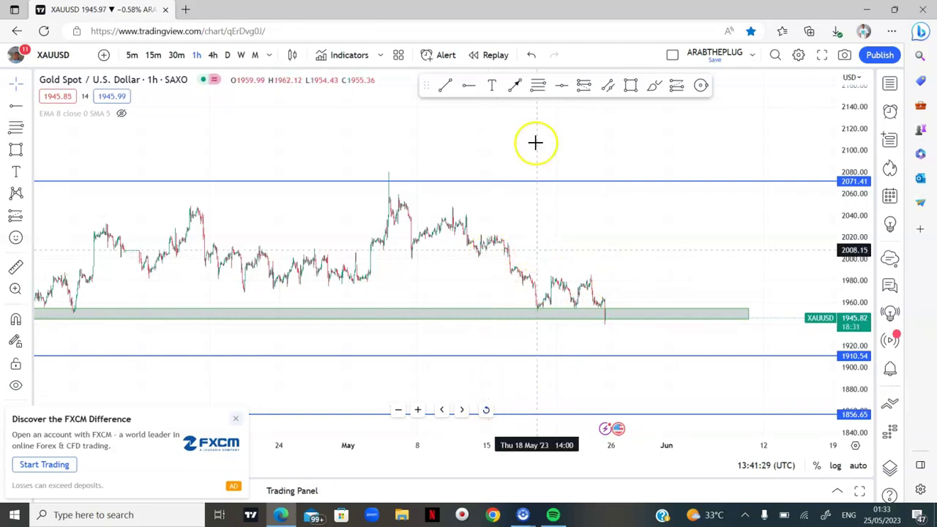
Add green horizontal lines at 1982.87, 2001.97 and 2023.88 above the support zone.
{"action": "left_click", "coordinate": [563, 87]}
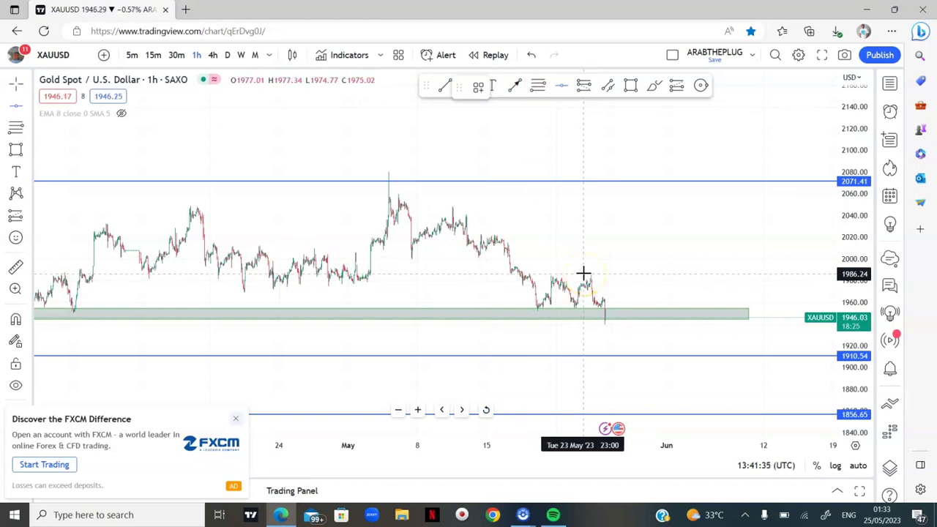
{"action": "left_click", "coordinate": [584, 273]}
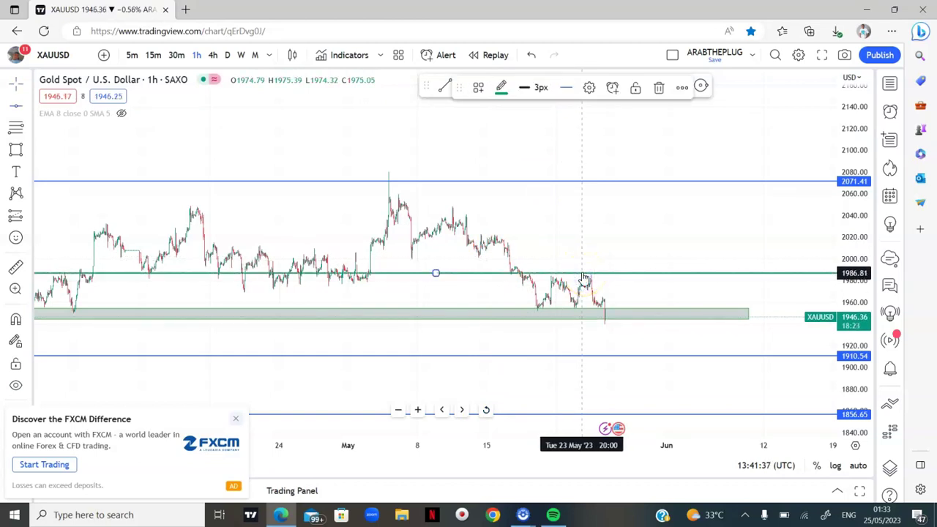
{"action": "mouse_move", "coordinate": [583, 276]}
{"action": "left_mouse_down"}
{"action": "mouse_move", "coordinate": [579, 262]}
{"action": "mouse_move", "coordinate": [581, 277]}
{"action": "left_mouse_up"}
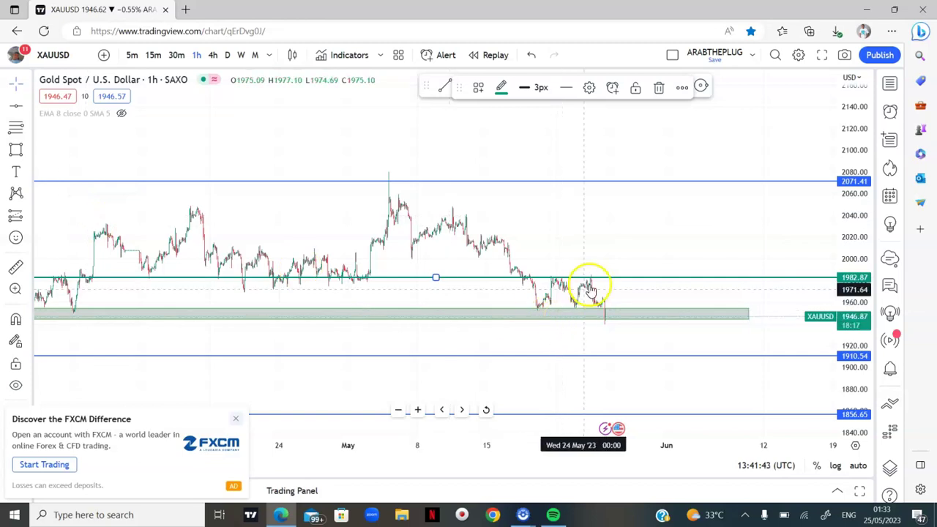
{"action": "left_click", "coordinate": [556, 124]}
{"action": "left_click", "coordinate": [559, 85]}
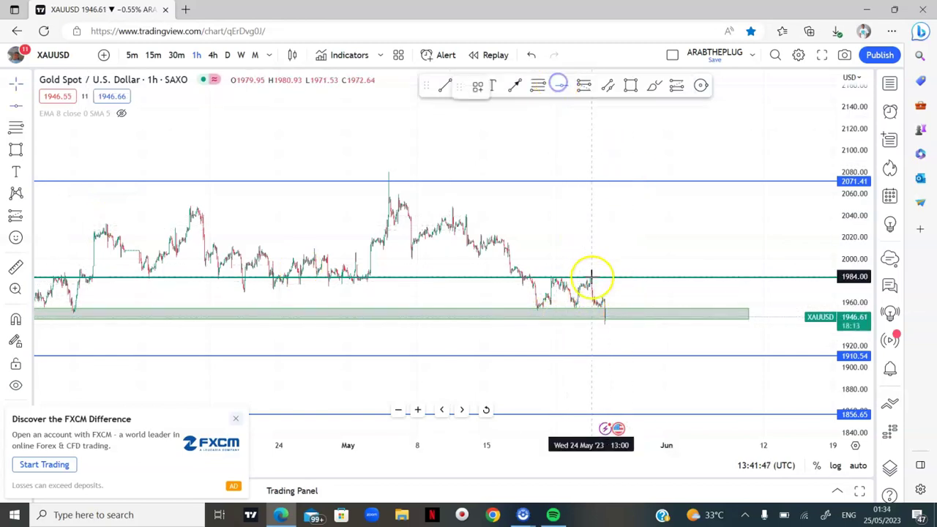
{"action": "left_click", "coordinate": [574, 256]}
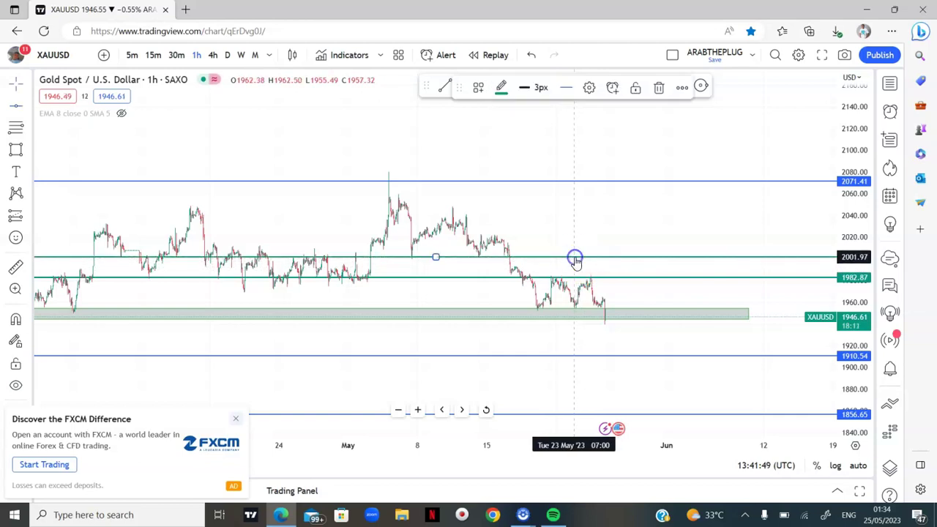
{"action": "left_click", "coordinate": [550, 129]}
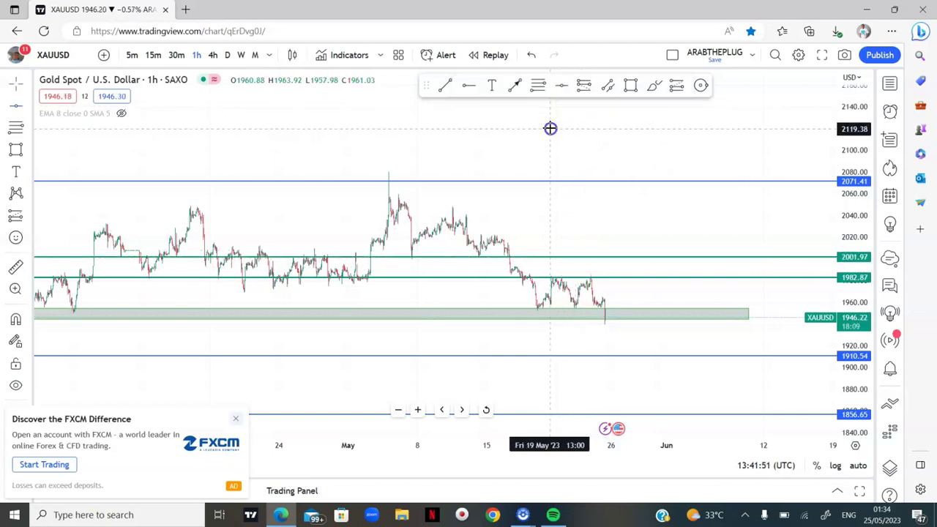
{"action": "left_click", "coordinate": [563, 87]}
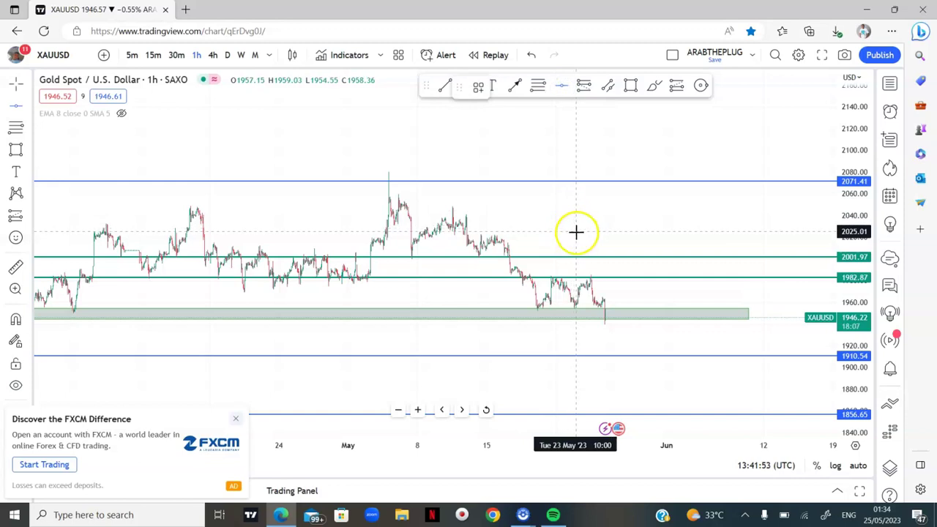
{"action": "left_click", "coordinate": [576, 232]}
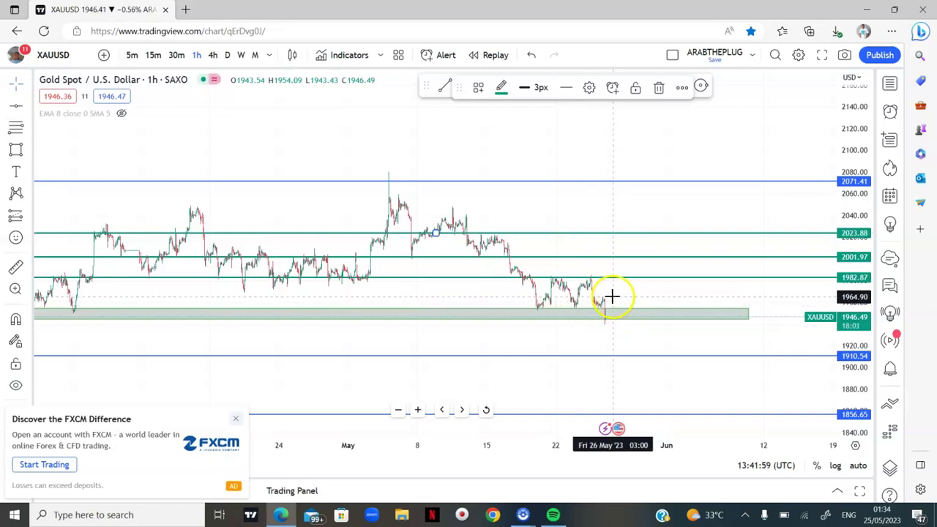
{"action": "left_click", "coordinate": [610, 139]}
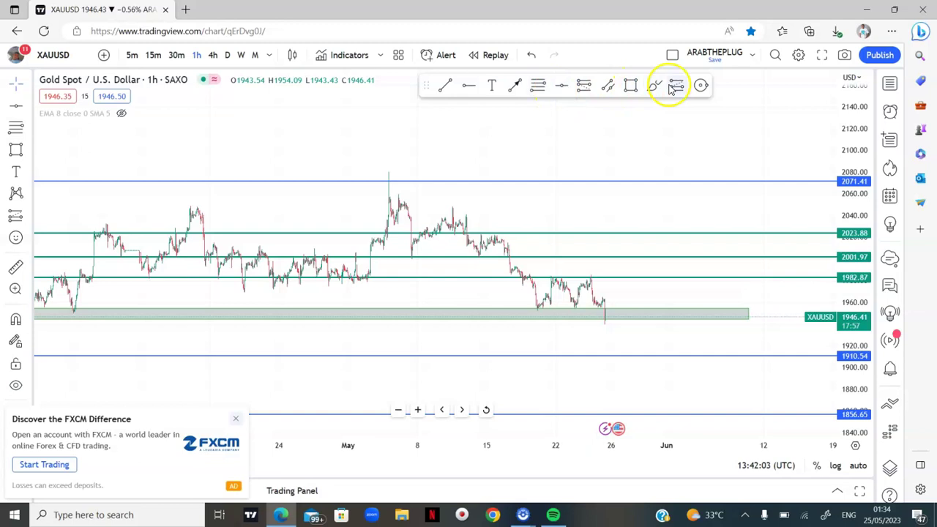
Try a long position with stop near 1939.62 and target at 2023.88, then delete it.
{"action": "left_click", "coordinate": [612, 302]}
{"action": "left_click_drag", "start_coordinate": [615, 330], "coordinate": [615, 323]}
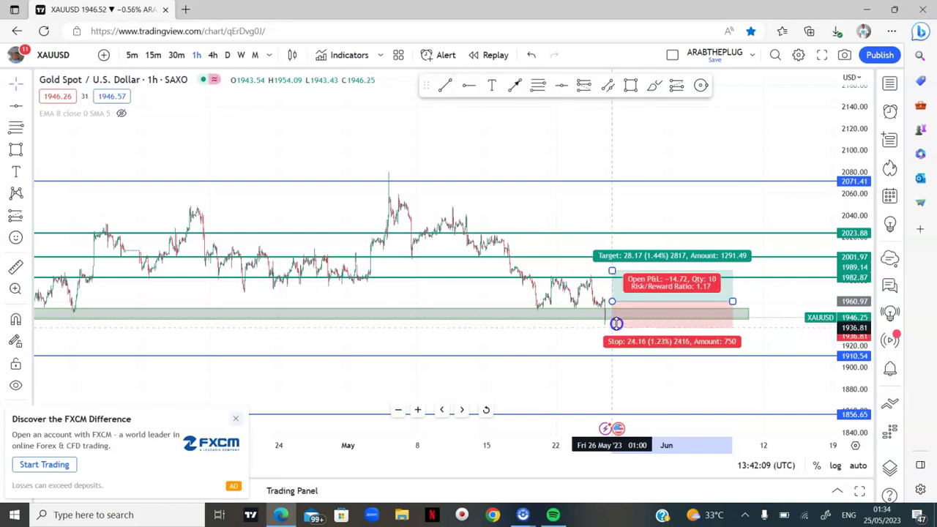
{"action": "left_click", "coordinate": [611, 270]}
{"action": "left_click_drag", "start_coordinate": [611, 270], "coordinate": [613, 232]}
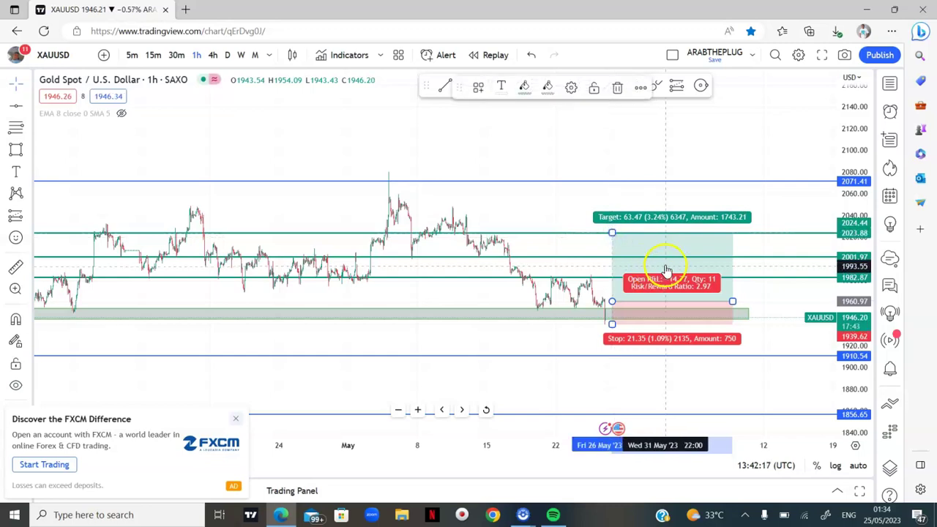
{"action": "left_click", "coordinate": [619, 88]}
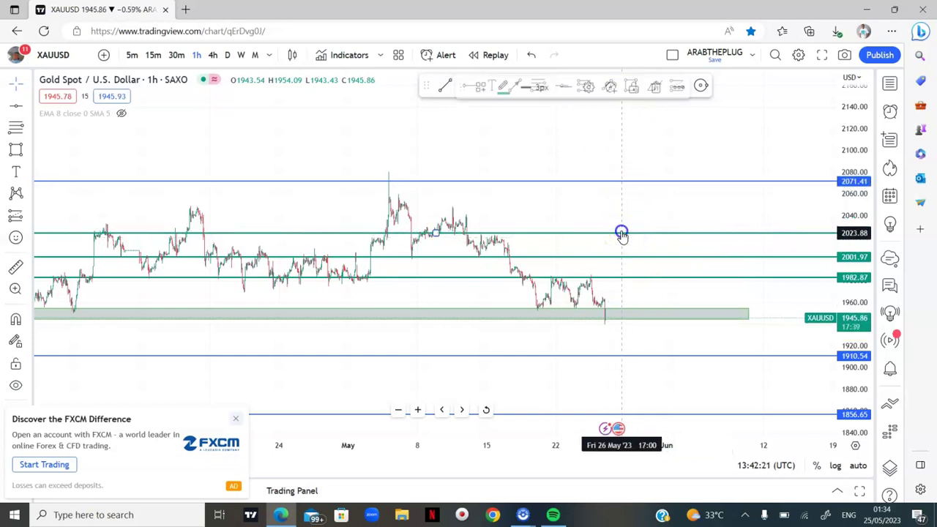
Delete the 2023.88, 2001.97 and 1982.87 lines and zoom out for more history.
{"action": "left_click", "coordinate": [659, 89]}
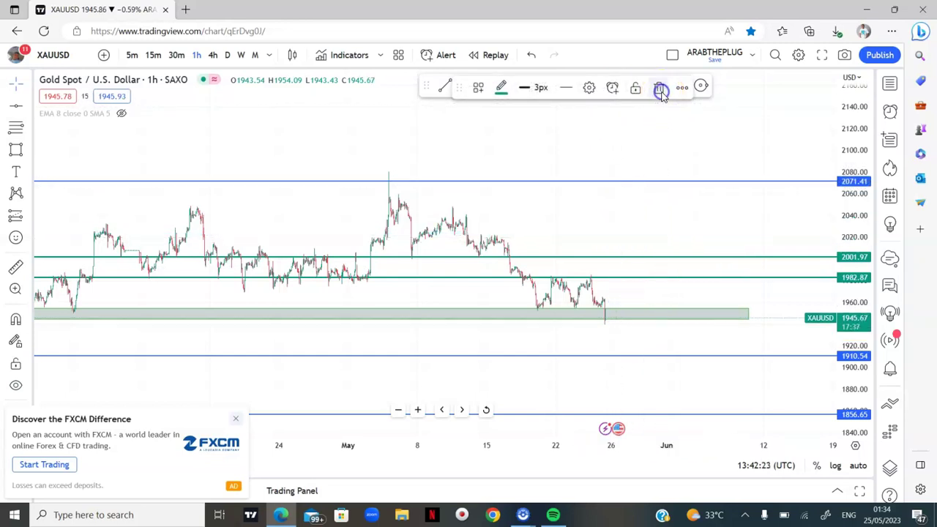
{"action": "mouse_move", "coordinate": [602, 253]}
{"action": "left_mouse_down"}
{"action": "mouse_move", "coordinate": [606, 265]}
{"action": "mouse_move", "coordinate": [606, 256]}
{"action": "left_mouse_up"}
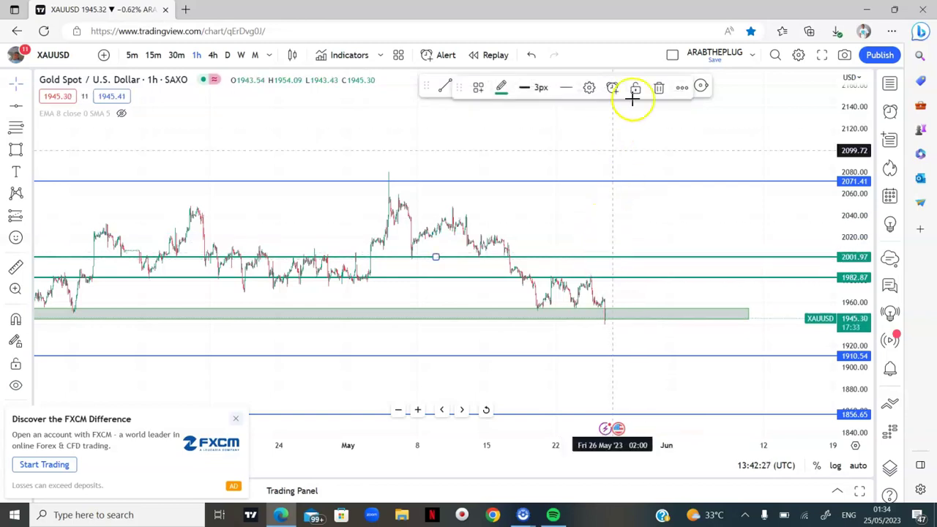
{"action": "left_click", "coordinate": [659, 88]}
{"action": "left_click_drag", "start_coordinate": [622, 276], "coordinate": [621, 276]}
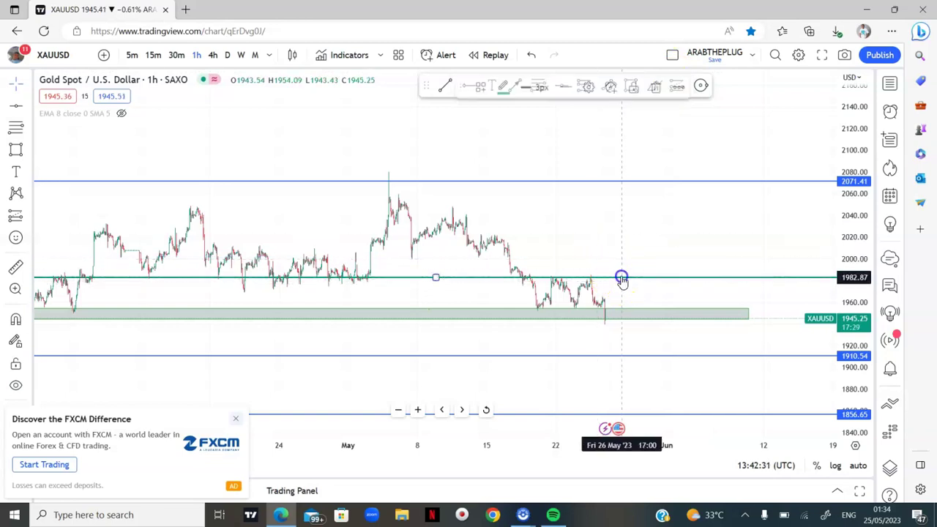
{"action": "left_click", "coordinate": [659, 88]}
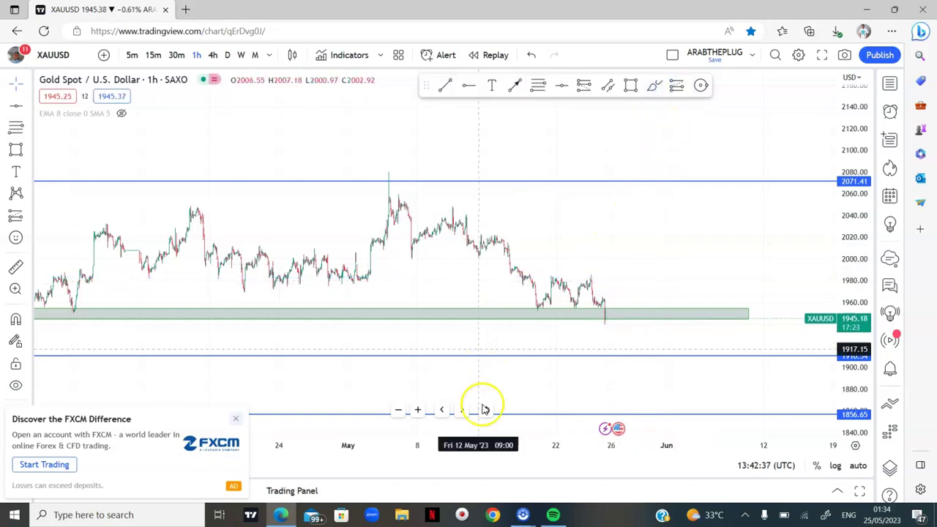
{"action": "left_click", "coordinate": [397, 411]}
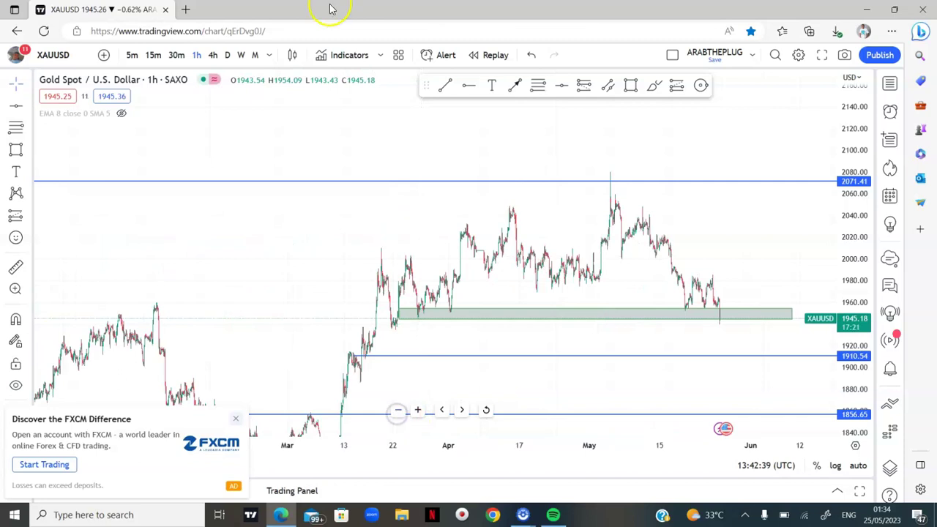
Glance at the daily chart with a compressed price scale, then move gold to 4-hour candles.
{"action": "left_click", "coordinate": [231, 55]}
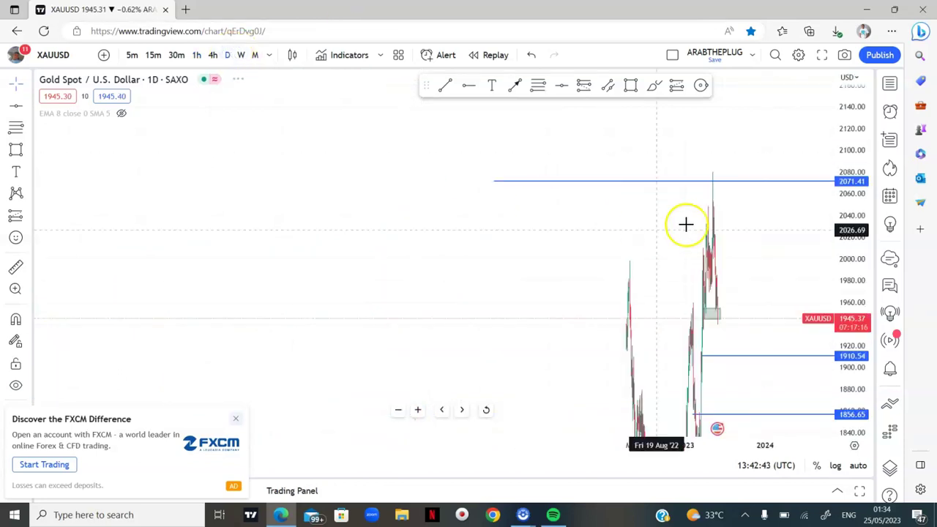
{"action": "left_click_drag", "start_coordinate": [853, 142], "coordinate": [909, 415]}
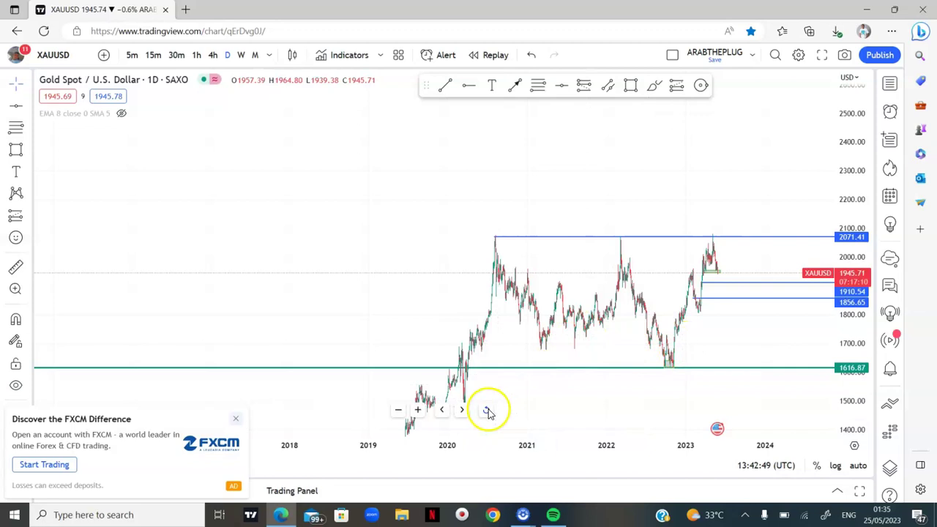
{"action": "left_click", "coordinate": [212, 54]}
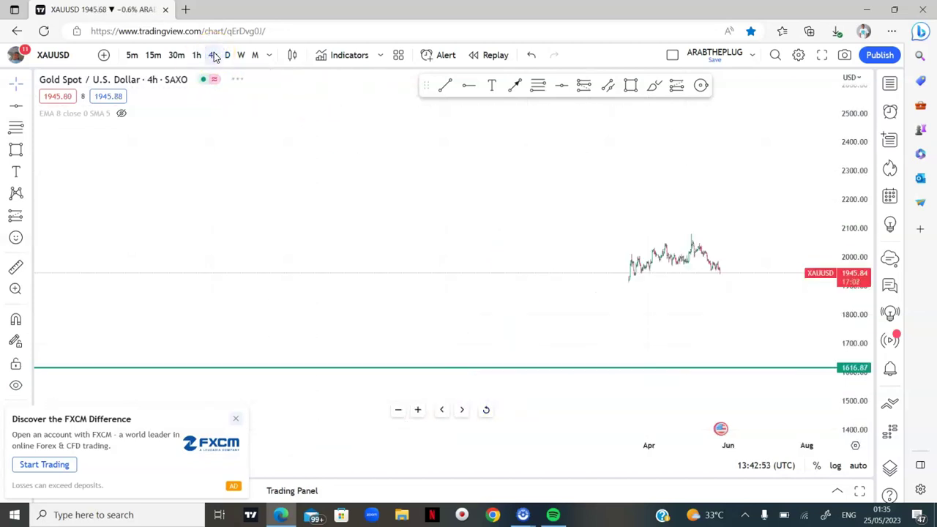
{"action": "left_click", "coordinate": [174, 62]}
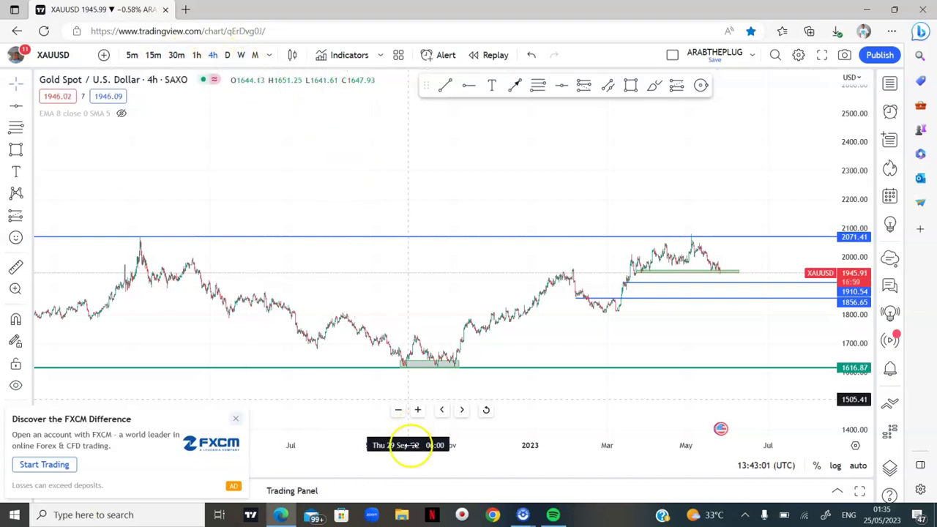
Zoom the 4-hour chart out to show the grey zone, 1910.54 and 1856.65, inspecting the zone.
{"action": "left_click", "coordinate": [487, 415]}
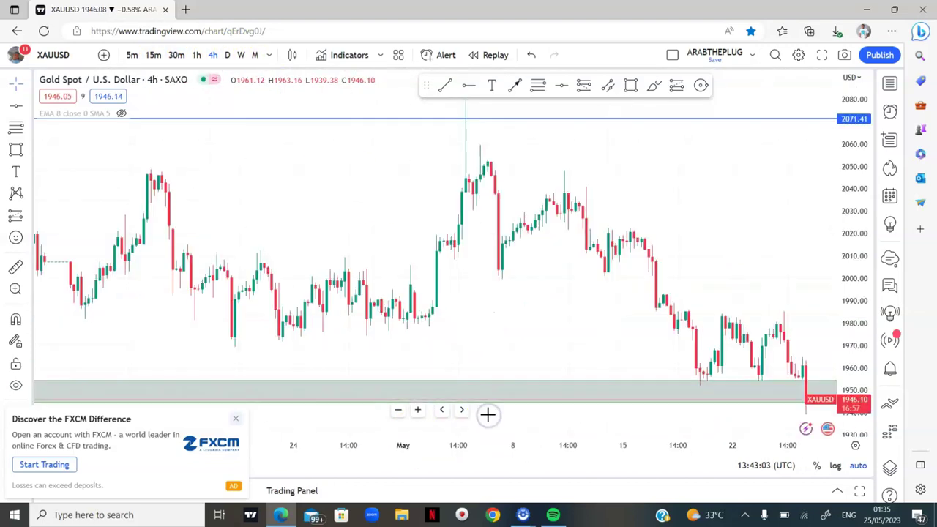
{"action": "scroll", "coordinate": [424, 340], "scroll_direction": "right", "scroll_amount": 2}
{"action": "scroll", "coordinate": [424, 341], "scroll_direction": "down", "scroll_amount": 3}
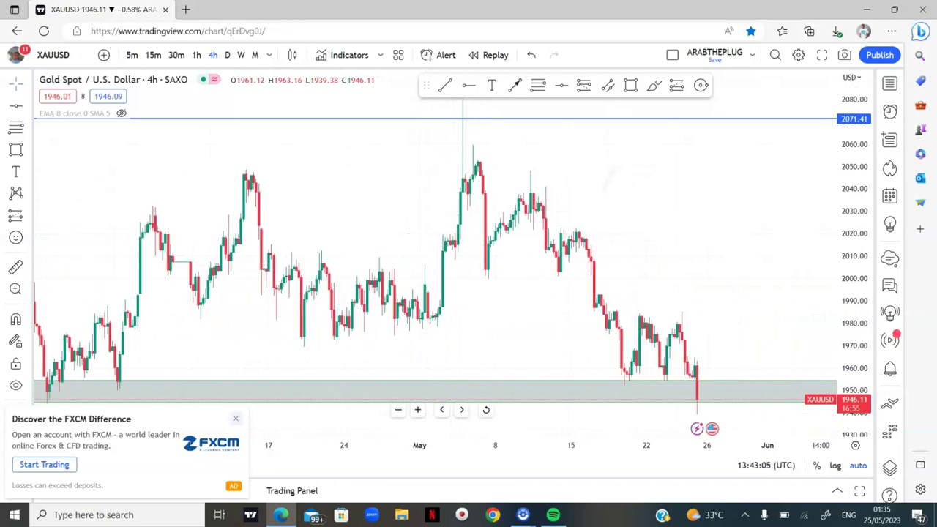
{"action": "scroll", "coordinate": [424, 341], "scroll_direction": "down", "scroll_amount": 3}
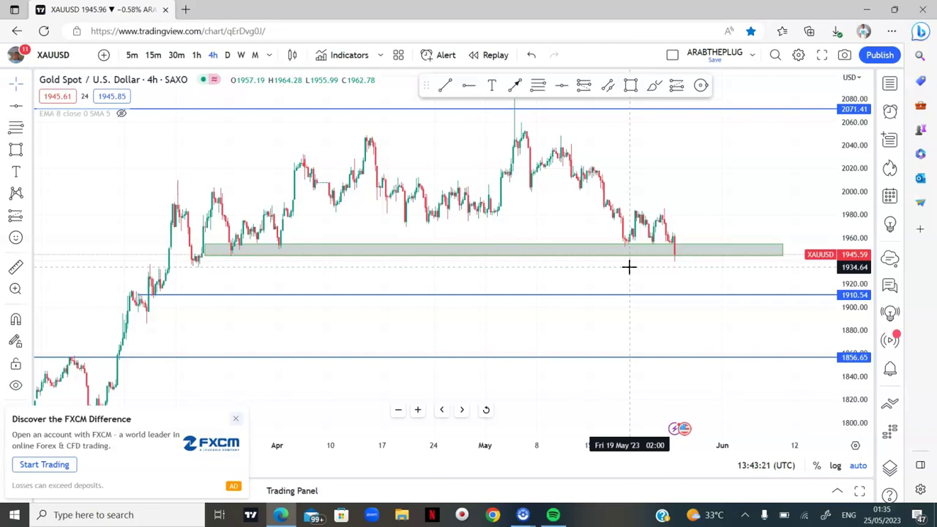
{"action": "left_click", "coordinate": [654, 257]}
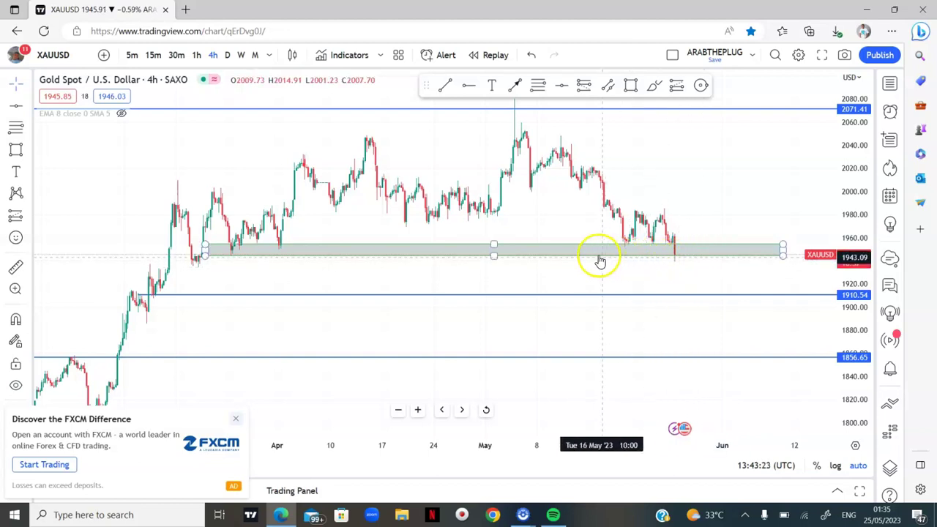
{"action": "left_click", "coordinate": [608, 226]}
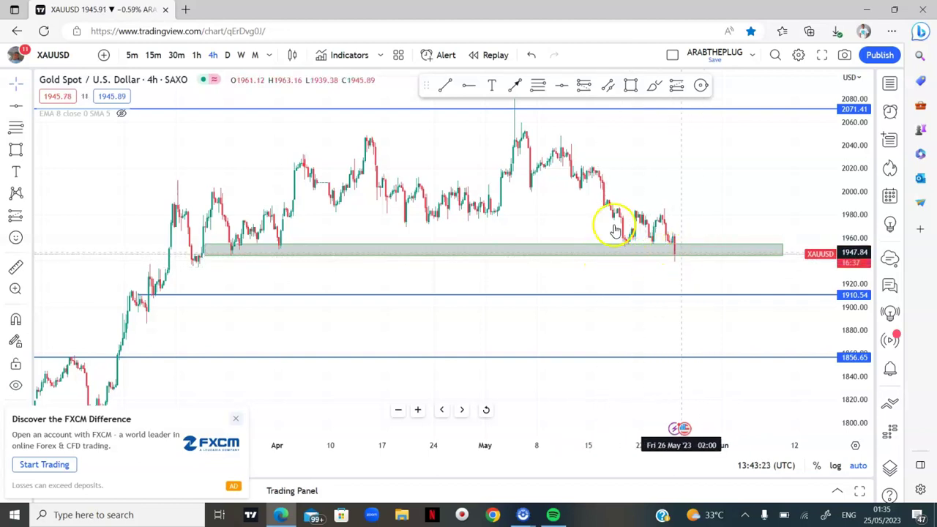
Put gold on 1-hour candles framed around the grey zone and close the FXCM ad.
{"action": "left_click", "coordinate": [195, 56]}
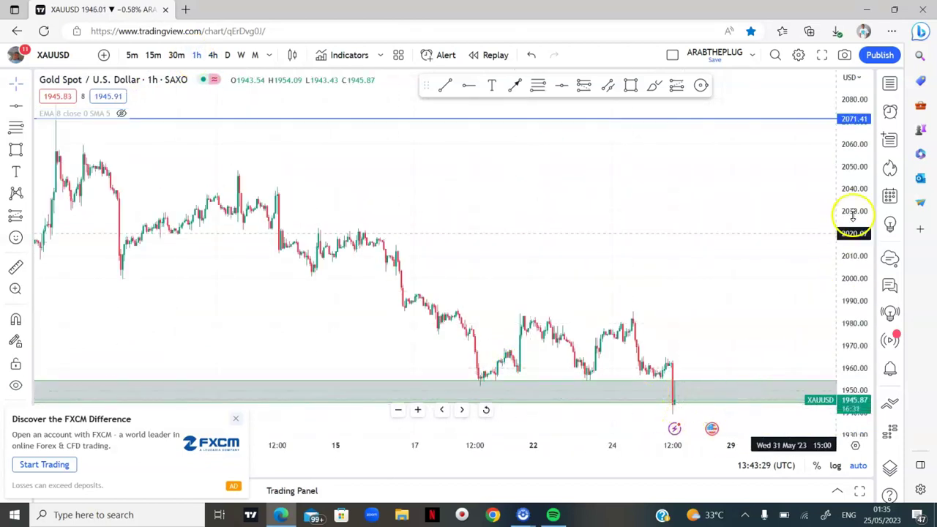
{"action": "left_click_drag", "start_coordinate": [860, 194], "coordinate": [877, 353]}
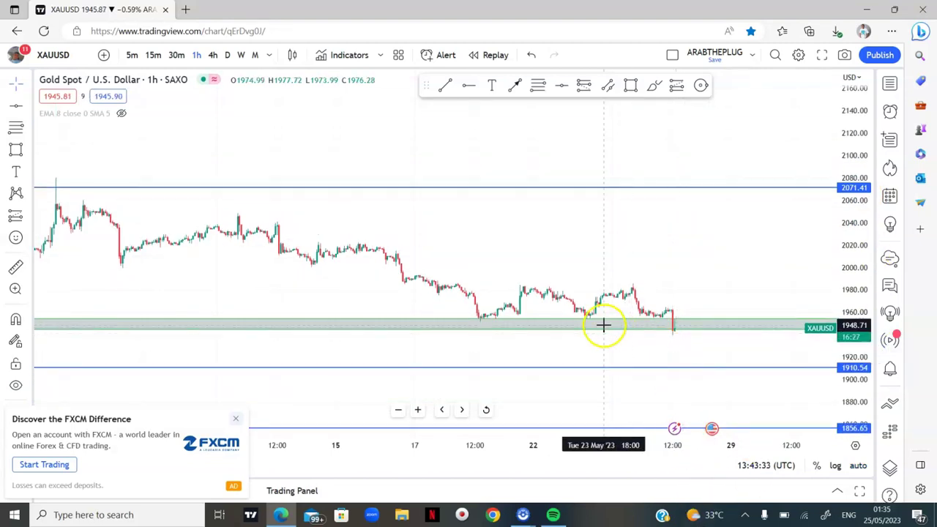
{"action": "scroll", "coordinate": [603, 326], "scroll_direction": "down", "scroll_amount": 5}
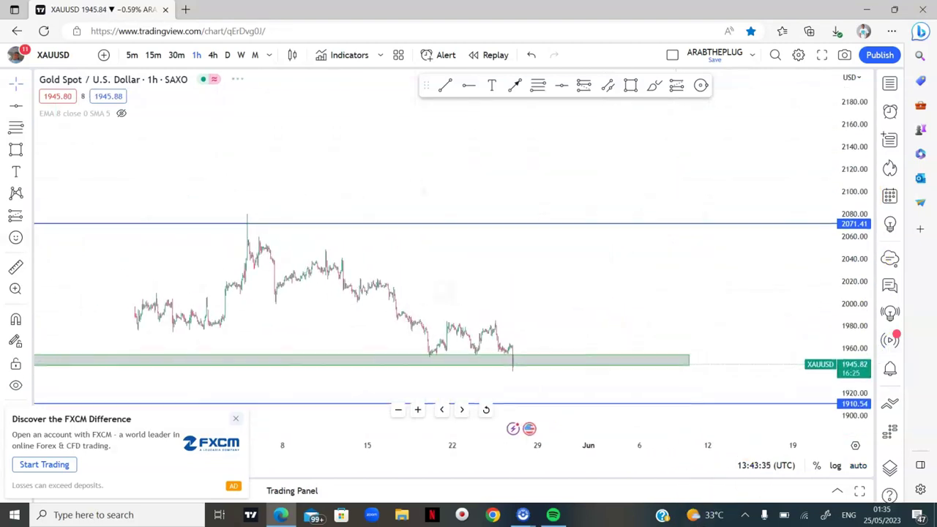
{"action": "scroll", "coordinate": [513, 351], "scroll_direction": "down", "scroll_amount": 4}
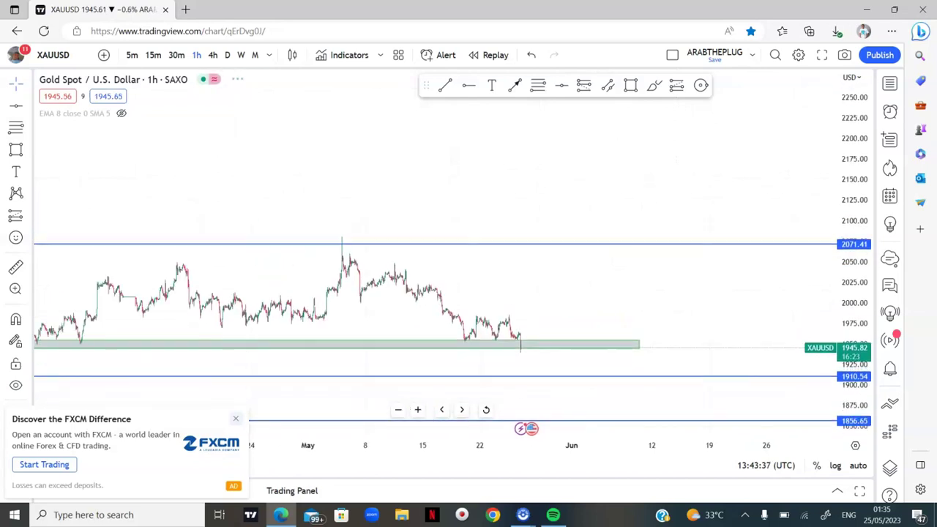
{"action": "left_click_drag", "start_coordinate": [513, 351], "coordinate": [592, 269]}
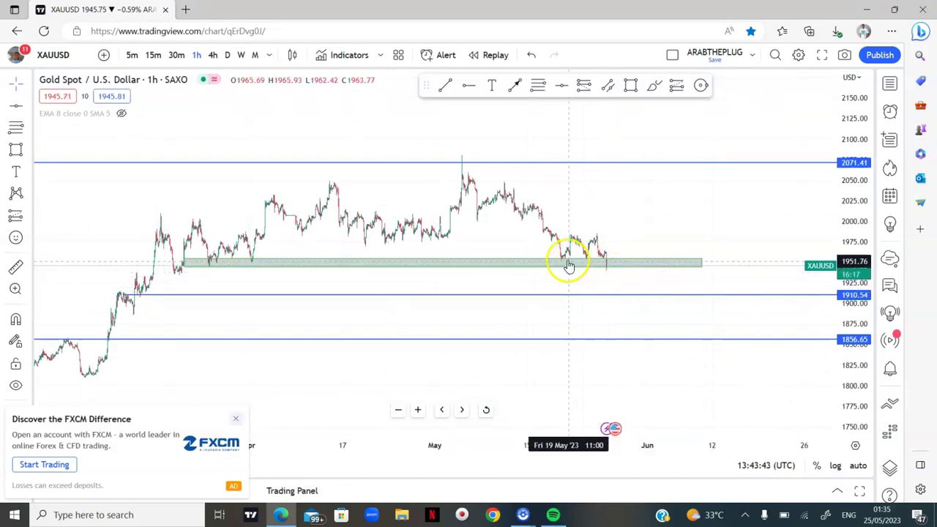
{"action": "left_click", "coordinate": [238, 420]}
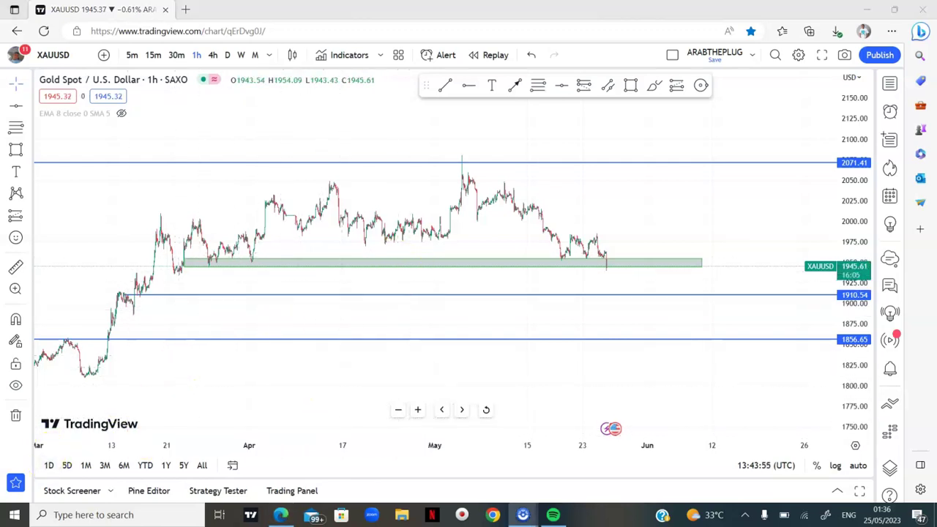
{"action": "left_click", "coordinate": [892, 84]}
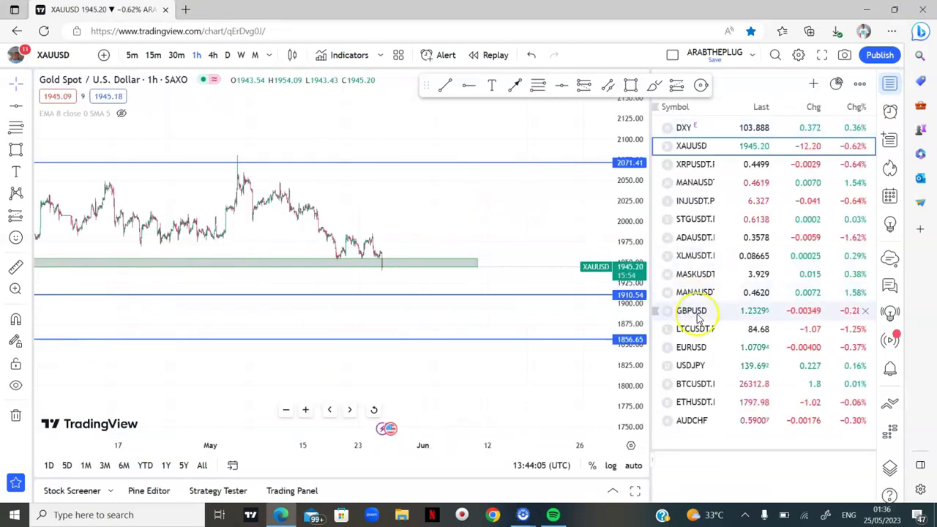
Load BTCUSDT.P from the watchlist, zoom out, and delete its long-position box.
{"action": "left_click", "coordinate": [715, 386]}
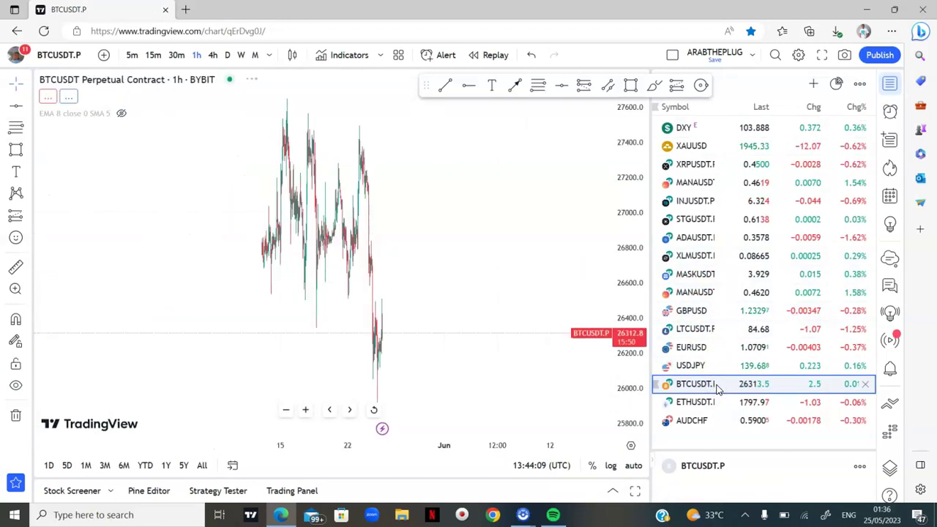
{"action": "left_click", "coordinate": [891, 78]}
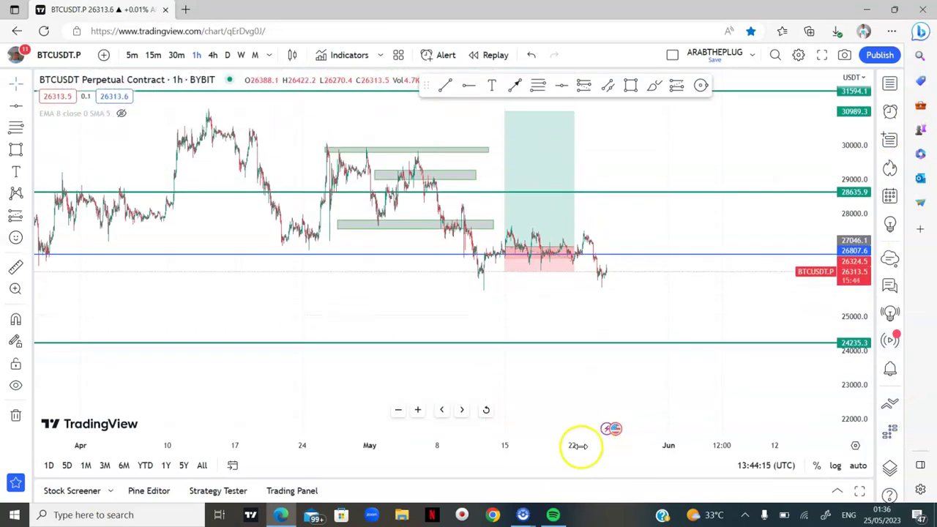
{"action": "left_click", "coordinate": [397, 411]}
{"action": "left_click", "coordinate": [396, 414]}
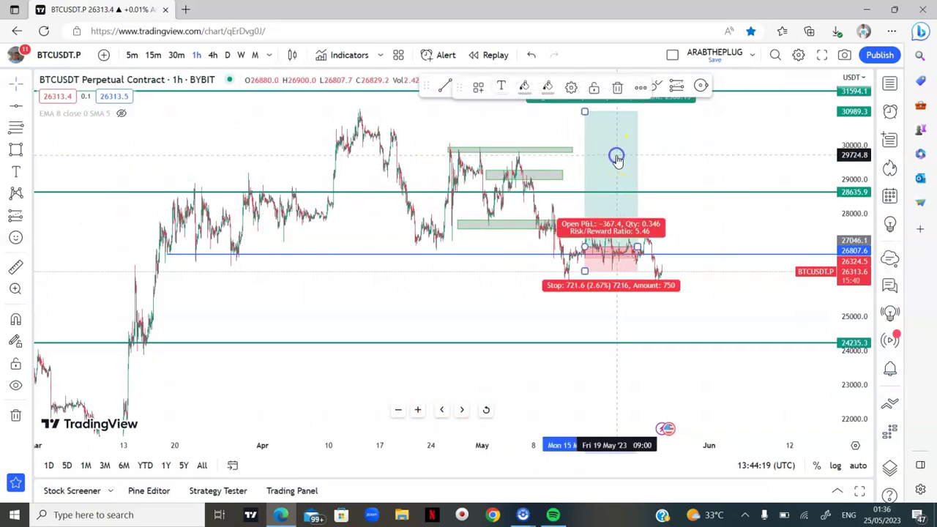
{"action": "left_click", "coordinate": [612, 86]}
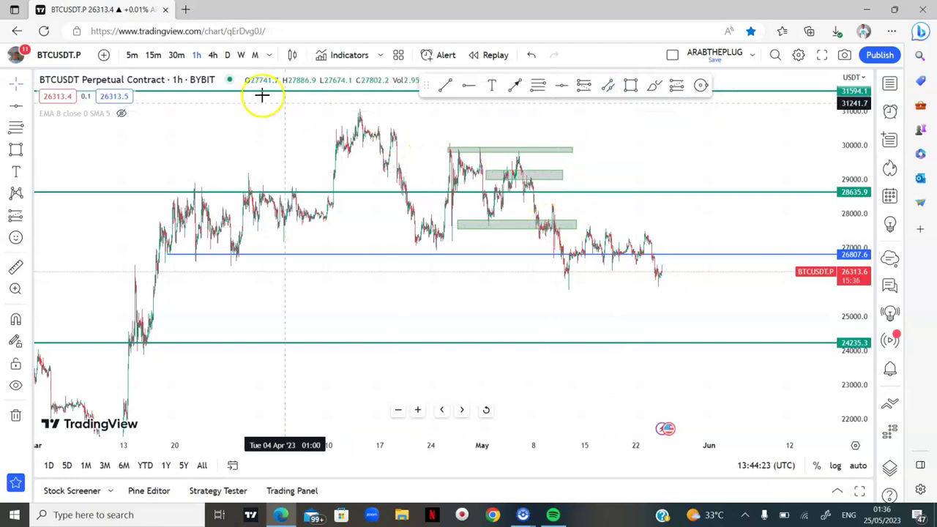
{"action": "left_click", "coordinate": [253, 55]}
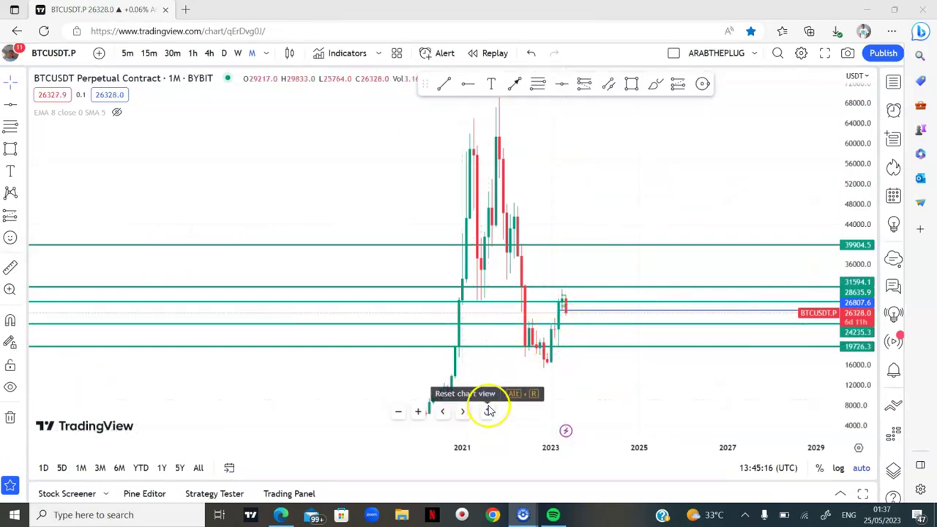
{"action": "left_click", "coordinate": [571, 314]}
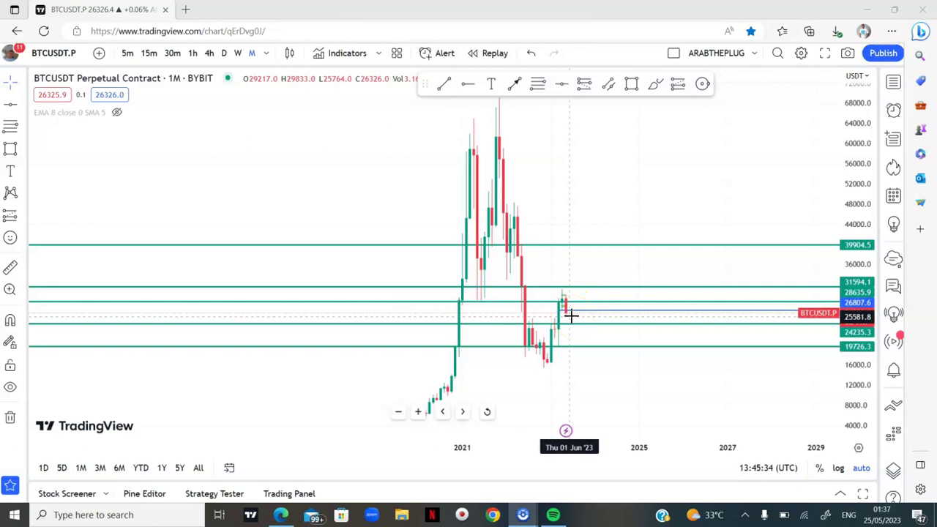
{"action": "mouse_move", "coordinate": [570, 314]}
{"action": "left_mouse_down"}
{"action": "mouse_move", "coordinate": [560, 294]}
{"action": "mouse_move", "coordinate": [568, 303]}
{"action": "left_mouse_up"}
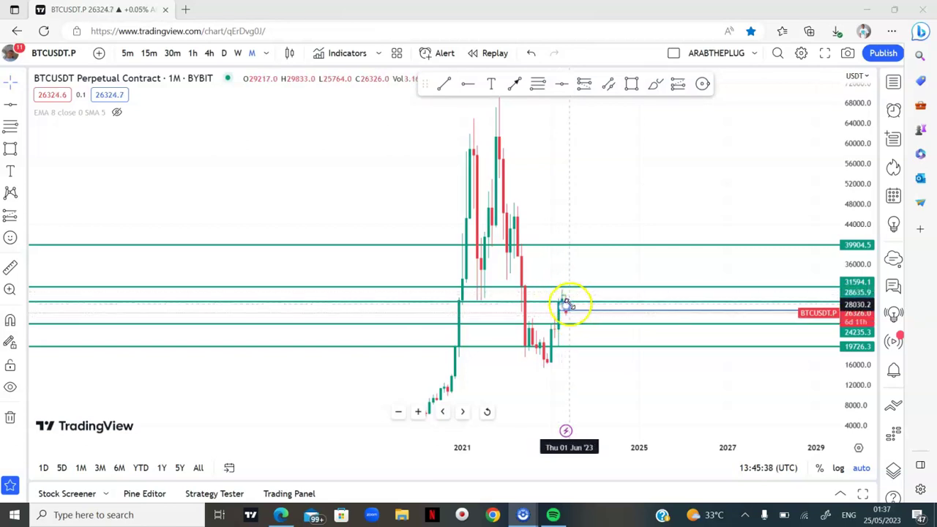
{"action": "left_click", "coordinate": [486, 413]}
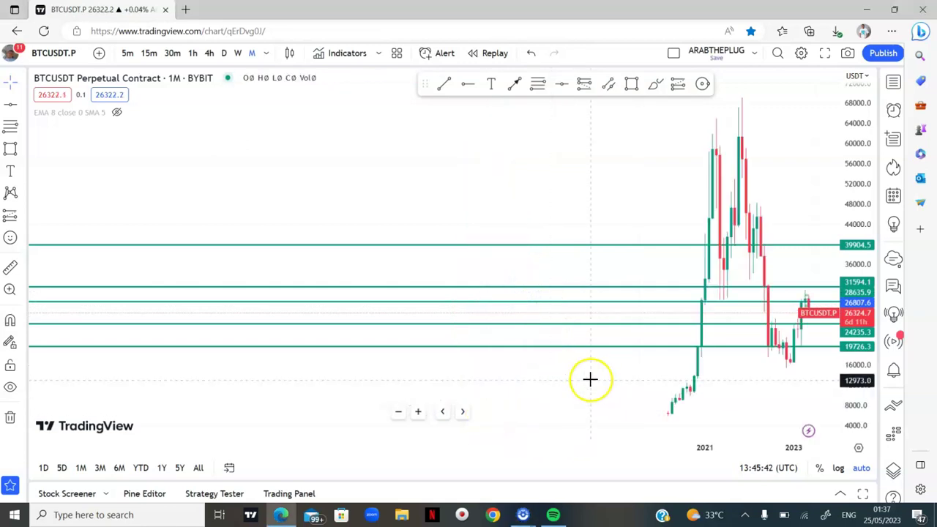
{"action": "left_click_drag", "start_coordinate": [585, 383], "coordinate": [297, 360]}
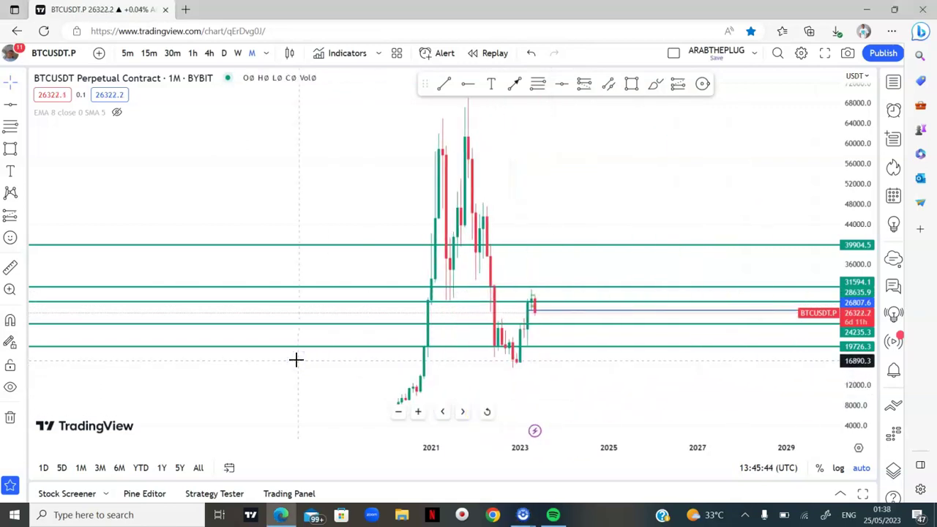
{"action": "scroll", "coordinate": [295, 359], "scroll_direction": "up", "scroll_amount": 8}
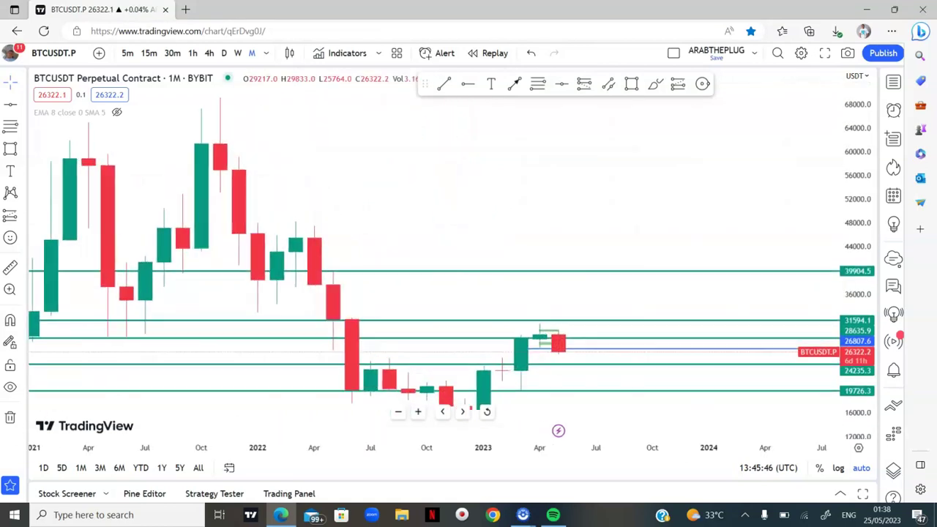
{"action": "left_click", "coordinate": [547, 335]}
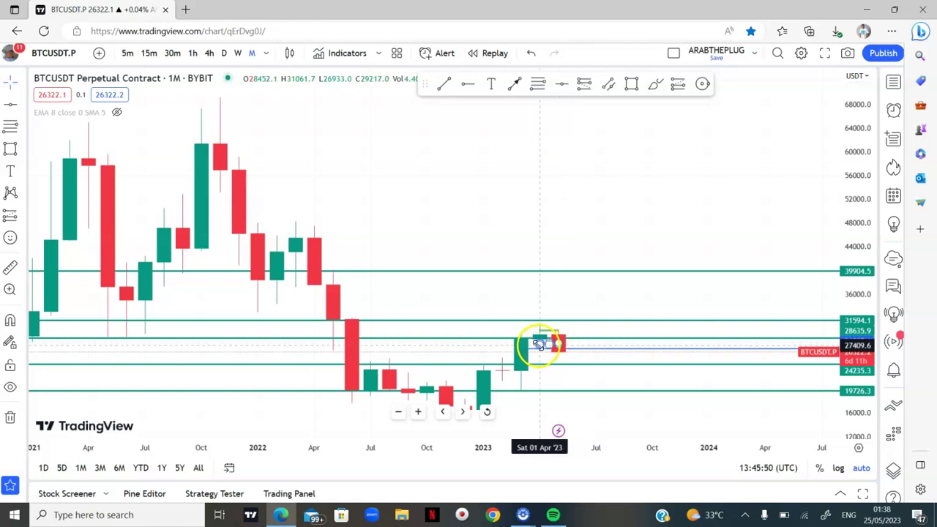
{"action": "left_click", "coordinate": [545, 342]}
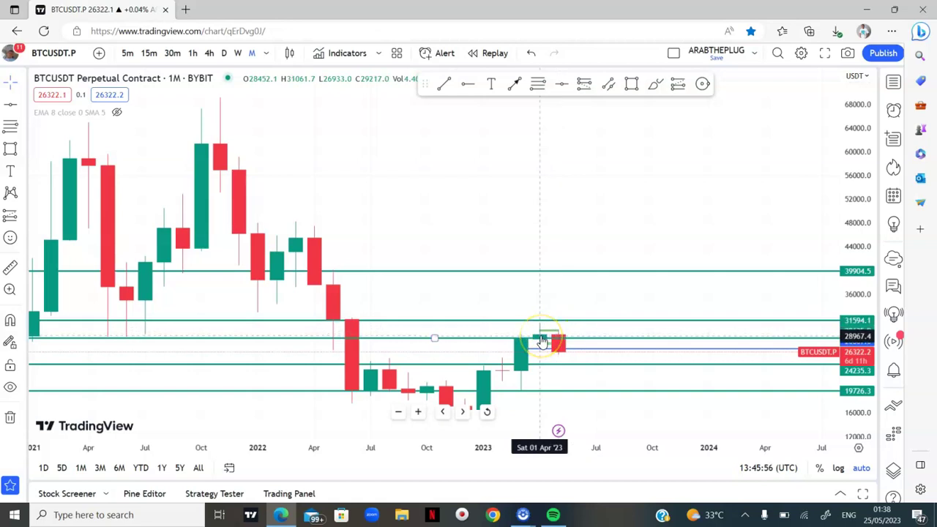
{"action": "left_click", "coordinate": [544, 343]}
{"action": "mouse_move", "coordinate": [544, 342]}
{"action": "left_mouse_down"}
{"action": "mouse_move", "coordinate": [539, 356]}
{"action": "mouse_move", "coordinate": [542, 324]}
{"action": "mouse_move", "coordinate": [545, 355]}
{"action": "left_mouse_up"}
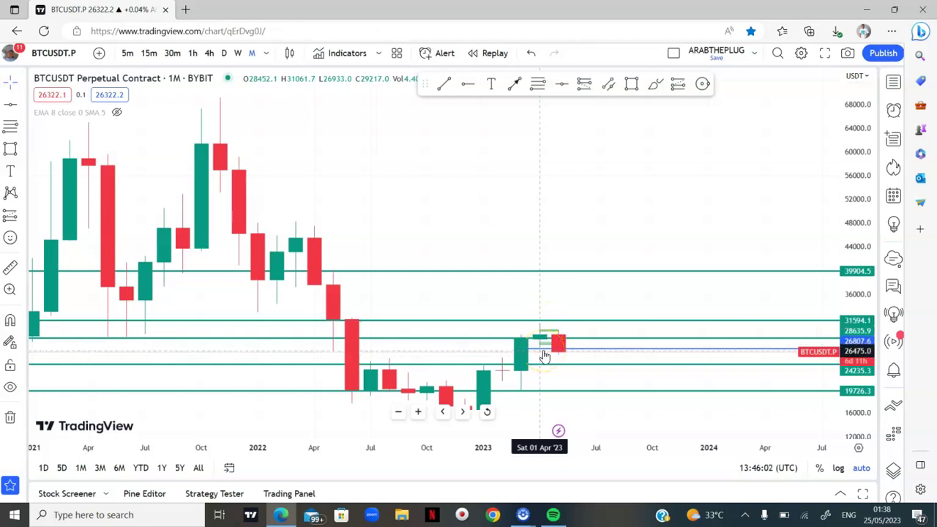
{"action": "scroll", "coordinate": [544, 355], "scroll_direction": "down", "scroll_amount": 3}
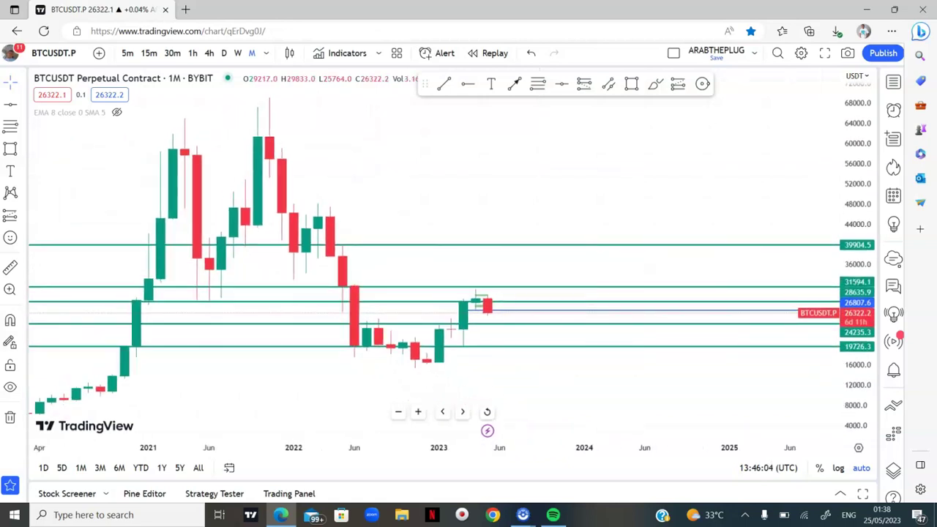
{"action": "left_click_drag", "start_coordinate": [485, 299], "coordinate": [485, 305]}
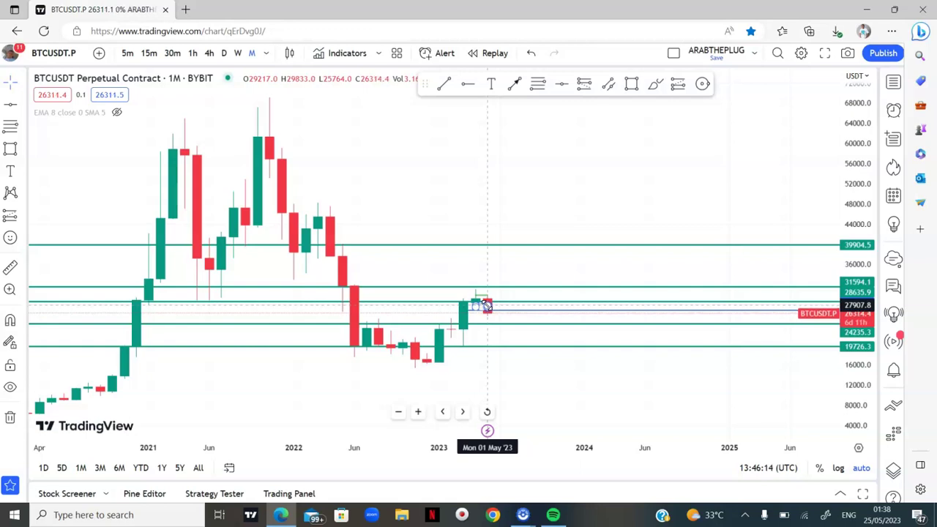
{"action": "left_click", "coordinate": [410, 372]}
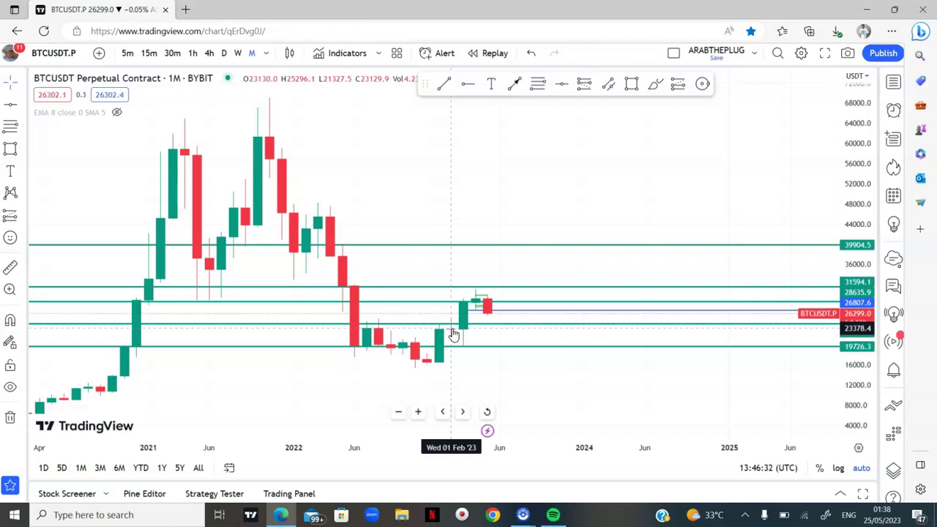
{"action": "left_click", "coordinate": [483, 331]}
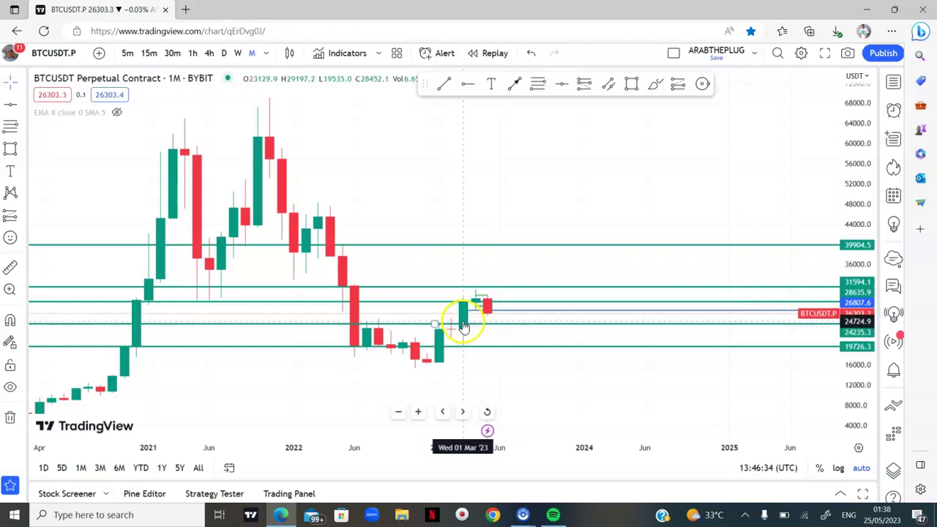
{"action": "left_click", "coordinate": [475, 314]}
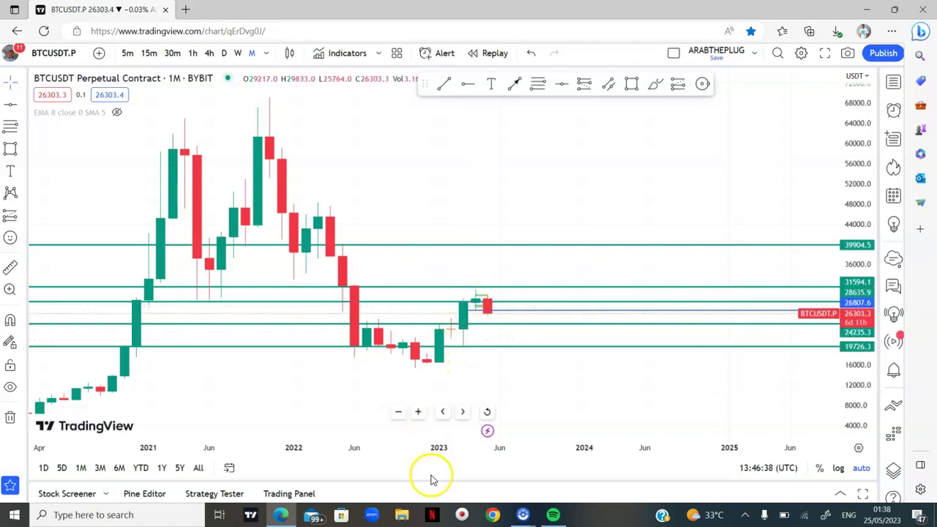
Put BTCUSDT on weekly candles, framing price near 26311 between 26807.6 and 24235.3.
{"action": "left_click", "coordinate": [237, 53]}
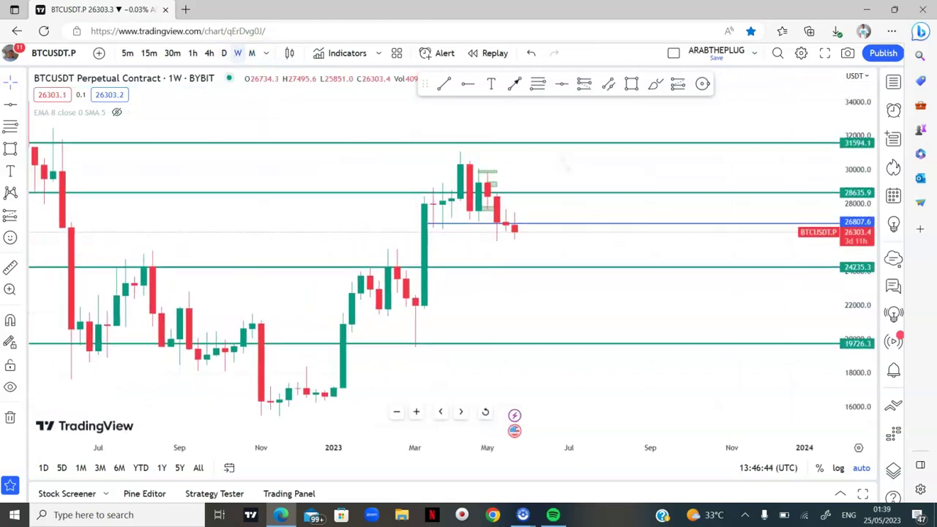
{"action": "scroll", "coordinate": [553, 189], "scroll_direction": "down", "scroll_amount": 3}
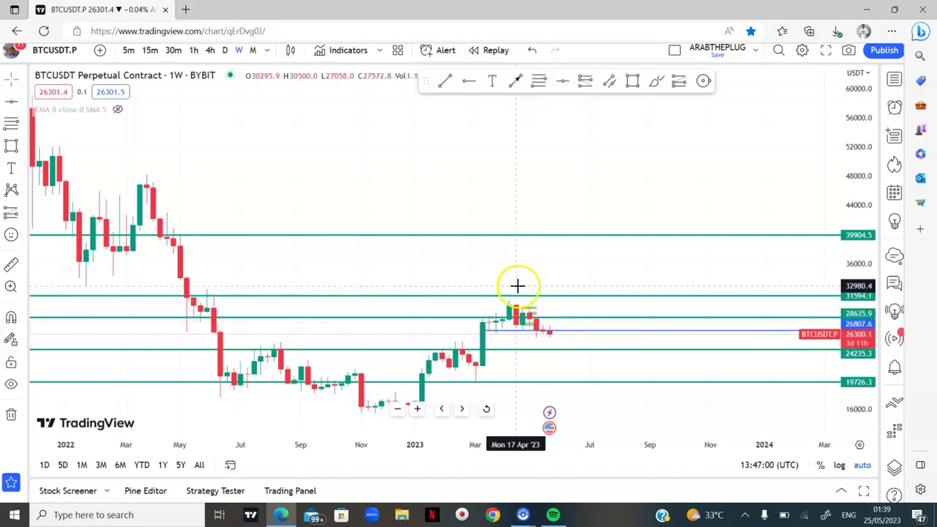
{"action": "left_click_drag", "start_coordinate": [521, 297], "coordinate": [529, 337]}
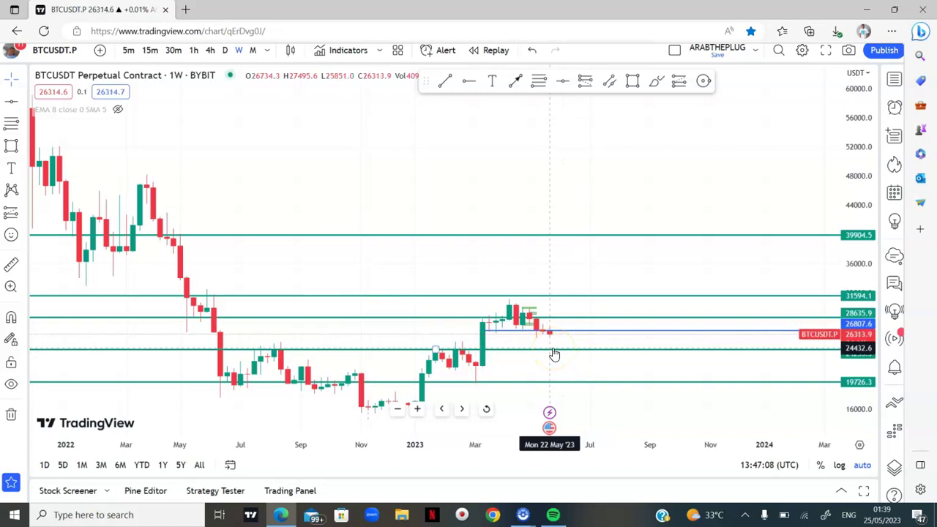
{"action": "mouse_move", "coordinate": [560, 359]}
{"action": "left_mouse_down"}
{"action": "mouse_move", "coordinate": [557, 334]}
{"action": "mouse_move", "coordinate": [587, 320]}
{"action": "mouse_move", "coordinate": [598, 300]}
{"action": "left_mouse_up"}
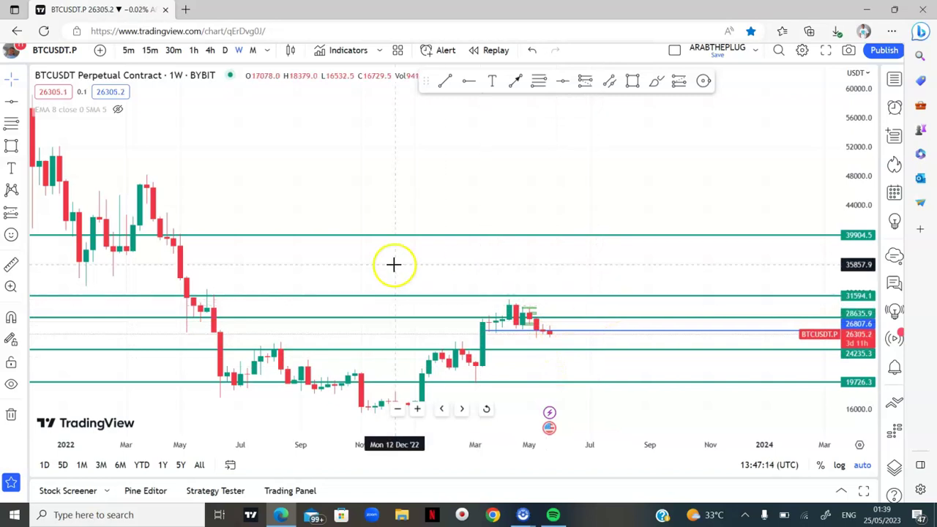
{"action": "left_click", "coordinate": [488, 411]}
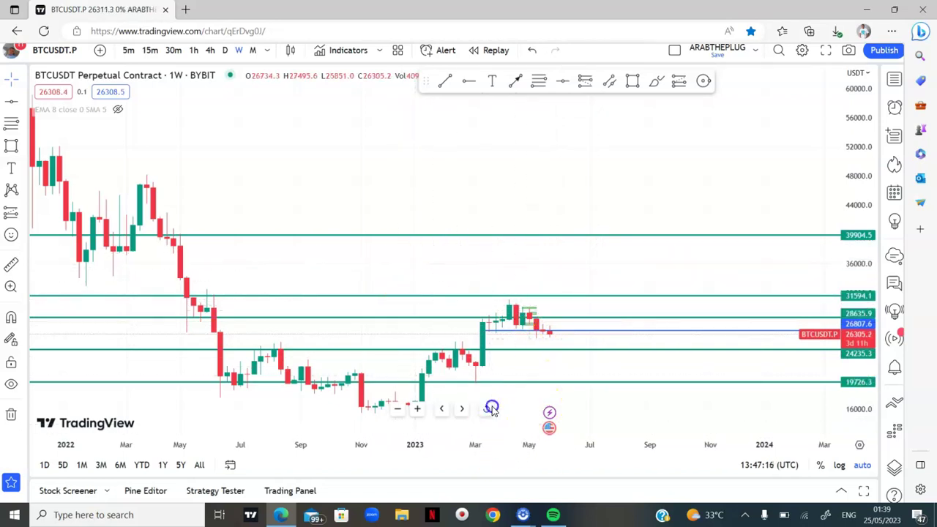
{"action": "scroll", "coordinate": [439, 256], "scroll_direction": "right", "scroll_amount": 5}
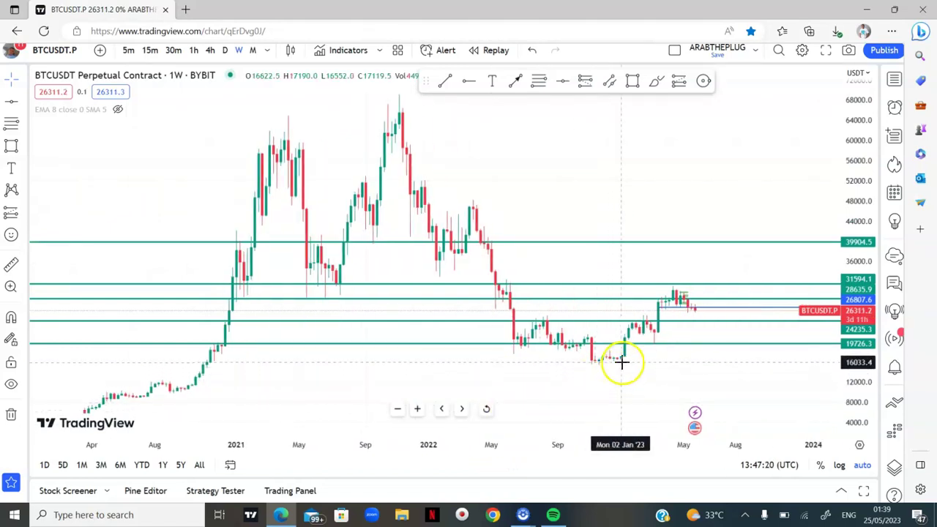
{"action": "mouse_move", "coordinate": [622, 361]}
{"action": "left_mouse_down"}
{"action": "mouse_move", "coordinate": [604, 364]}
{"action": "mouse_move", "coordinate": [671, 293]}
{"action": "mouse_move", "coordinate": [697, 319]}
{"action": "mouse_move", "coordinate": [702, 313]}
{"action": "mouse_move", "coordinate": [700, 332]}
{"action": "left_mouse_up"}
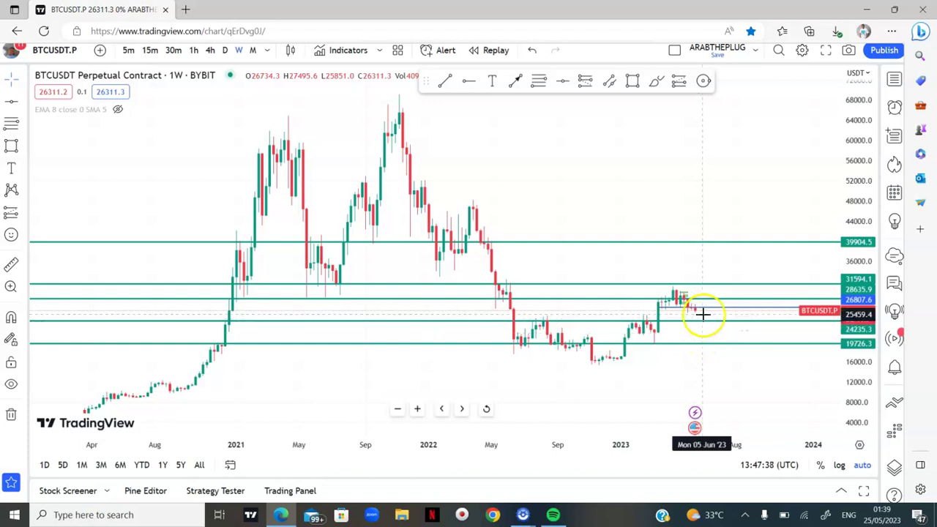
Move the BTCUSDT chart to daily candles, then to 4-hour candles.
{"action": "left_click", "coordinate": [224, 54]}
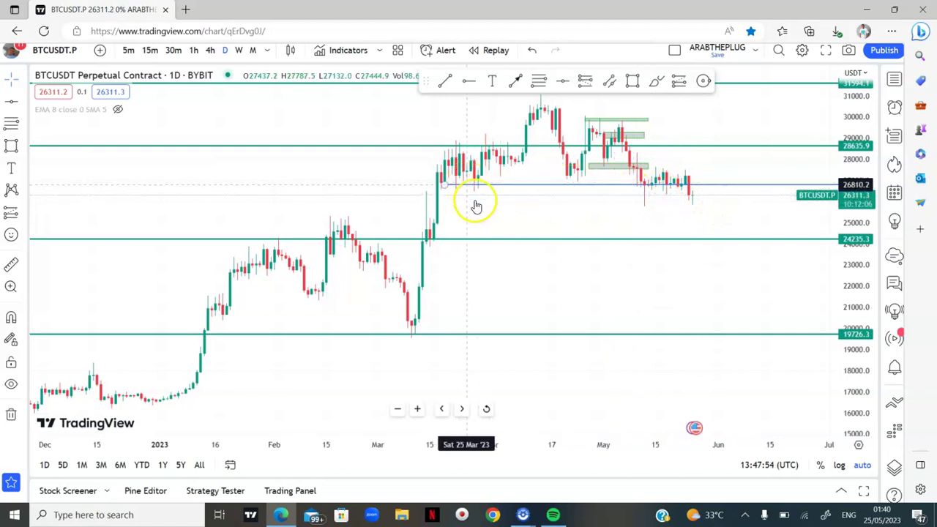
{"action": "left_click", "coordinate": [207, 51]}
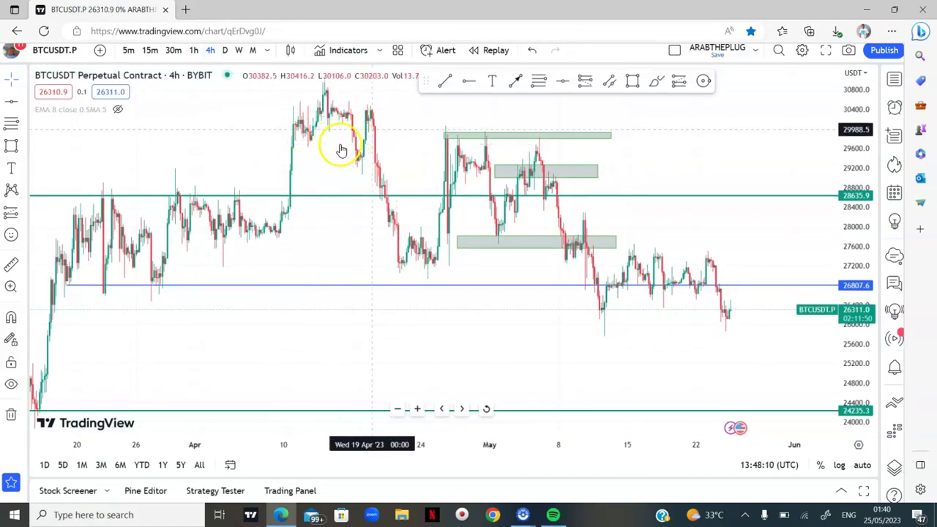
Draw a horizontal ray support level at 26104.2 below the recent lows and dismiss the ad popup.
{"action": "left_click", "coordinate": [472, 80]}
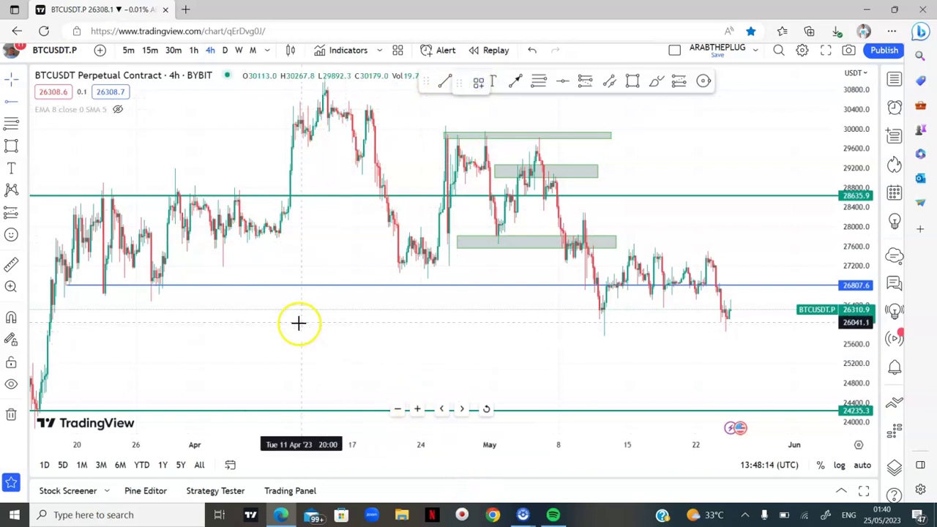
{"action": "left_click", "coordinate": [236, 320]}
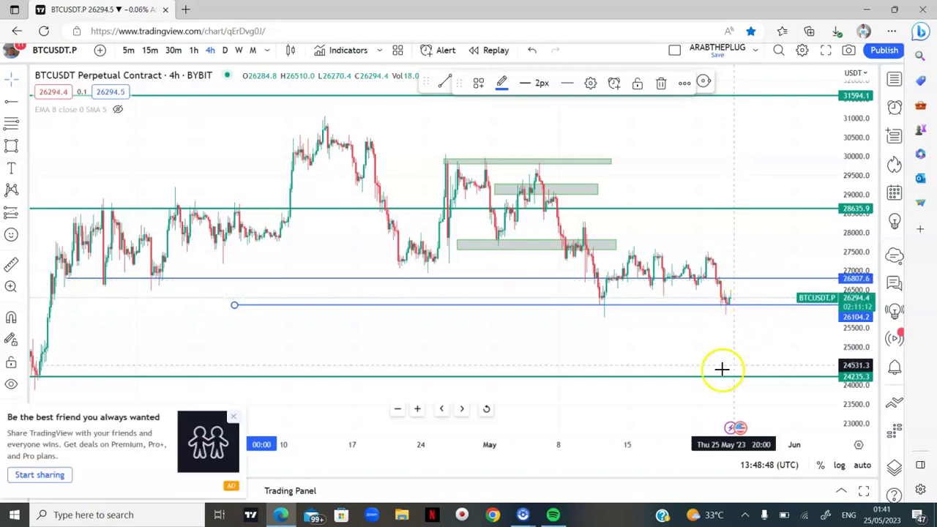
{"action": "left_click", "coordinate": [569, 359]}
{"action": "scroll", "coordinate": [568, 359], "scroll_direction": "down", "scroll_amount": 3}
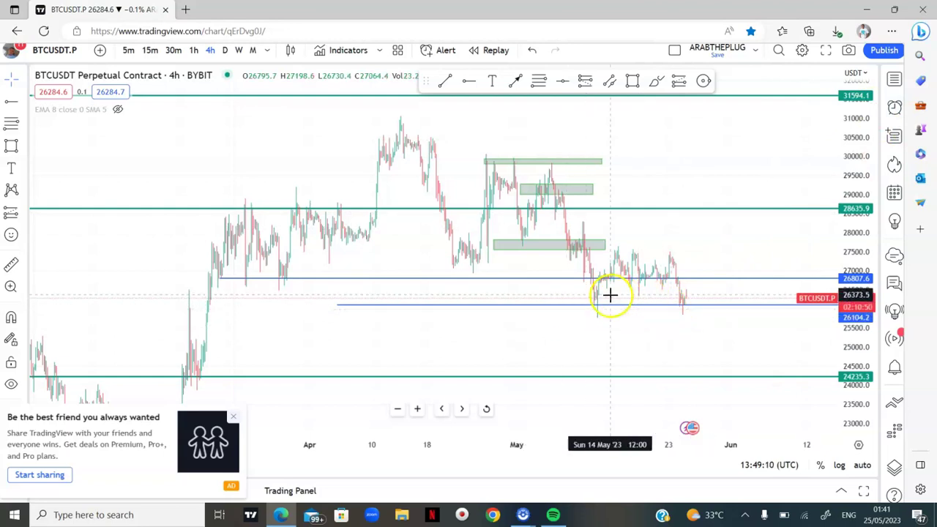
{"action": "left_click", "coordinate": [233, 419]}
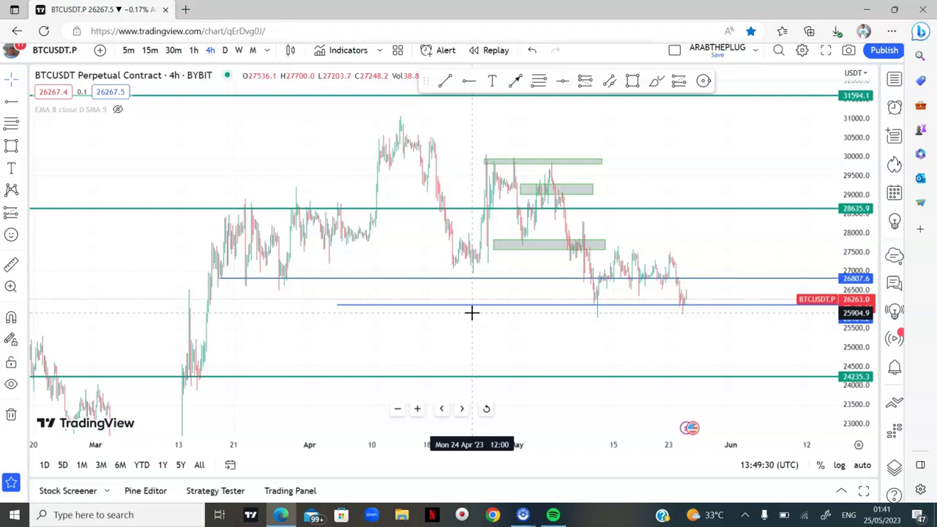
{"action": "left_click", "coordinate": [137, 387]}
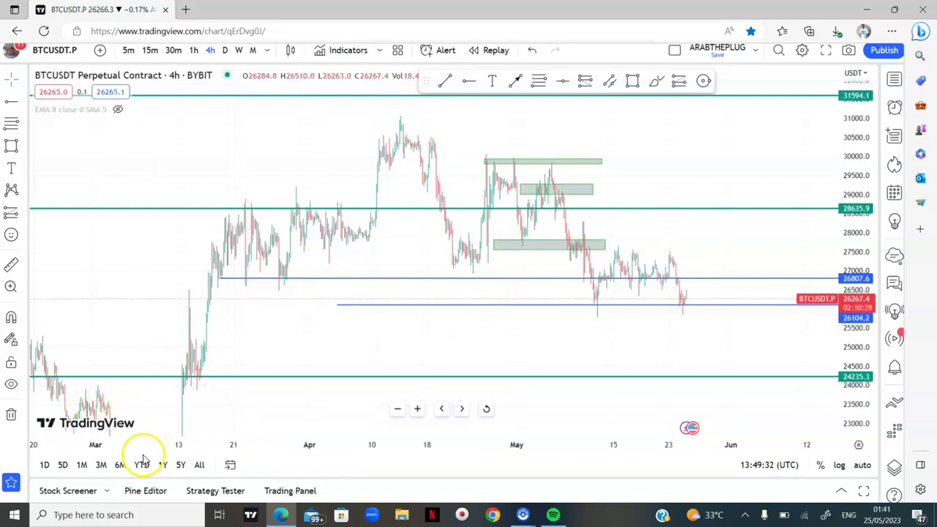
{"action": "left_click", "coordinate": [433, 146]}
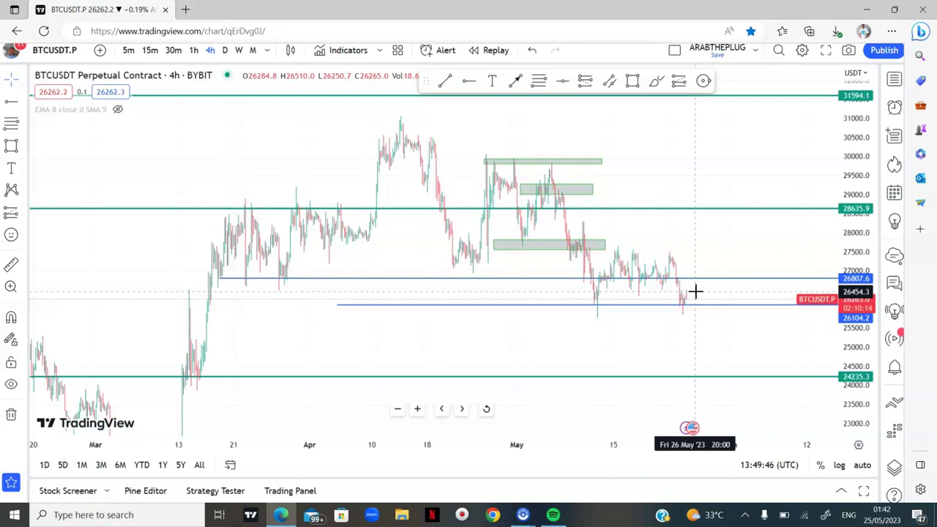
{"action": "left_click", "coordinate": [487, 410]}
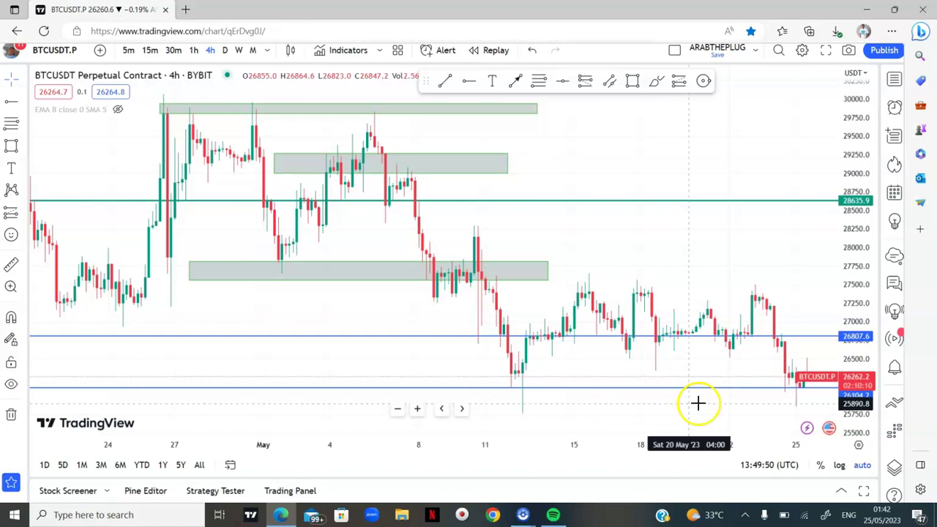
{"action": "left_click_drag", "start_coordinate": [600, 374], "coordinate": [493, 361]}
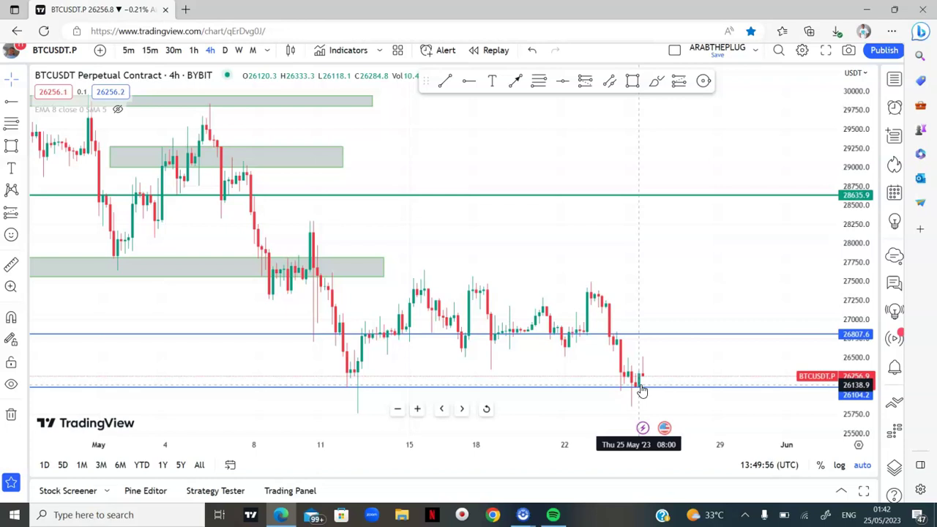
{"action": "scroll", "coordinate": [641, 391], "scroll_direction": "down", "scroll_amount": 4}
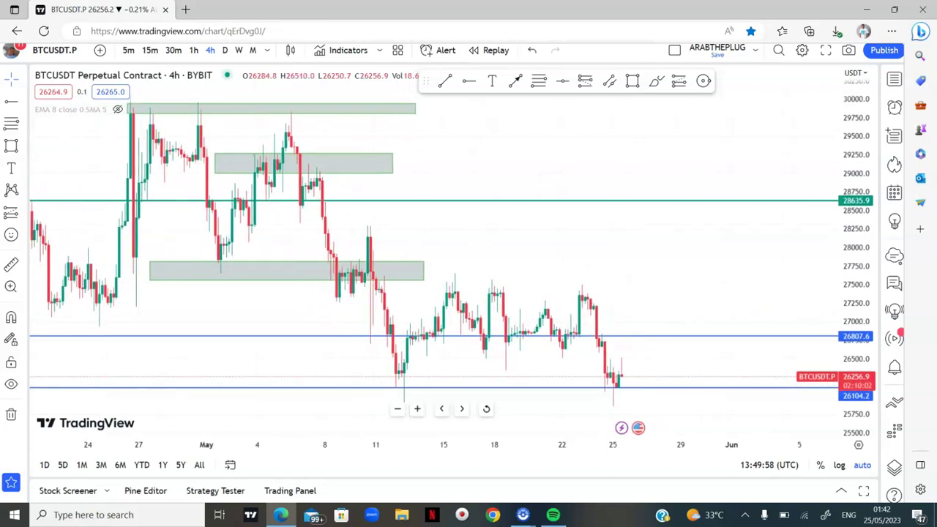
{"action": "scroll", "coordinate": [641, 391], "scroll_direction": "down", "scroll_amount": 2}
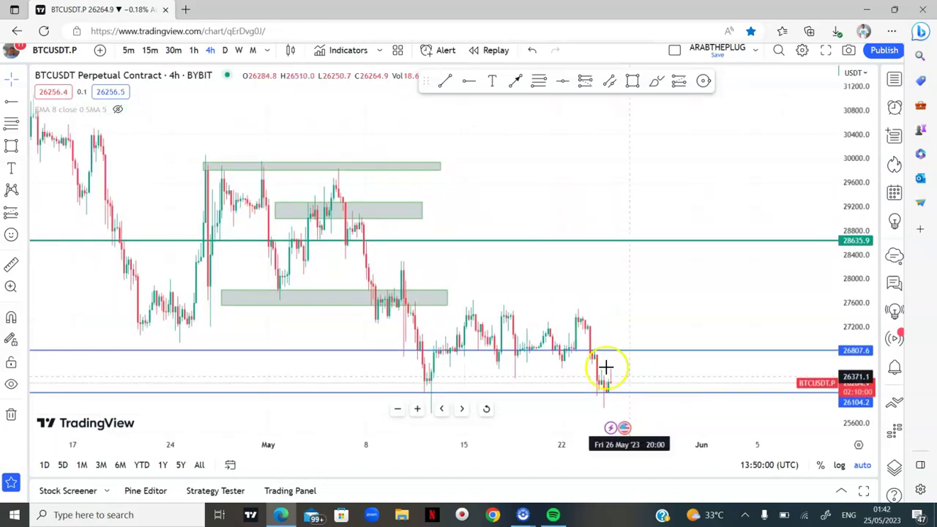